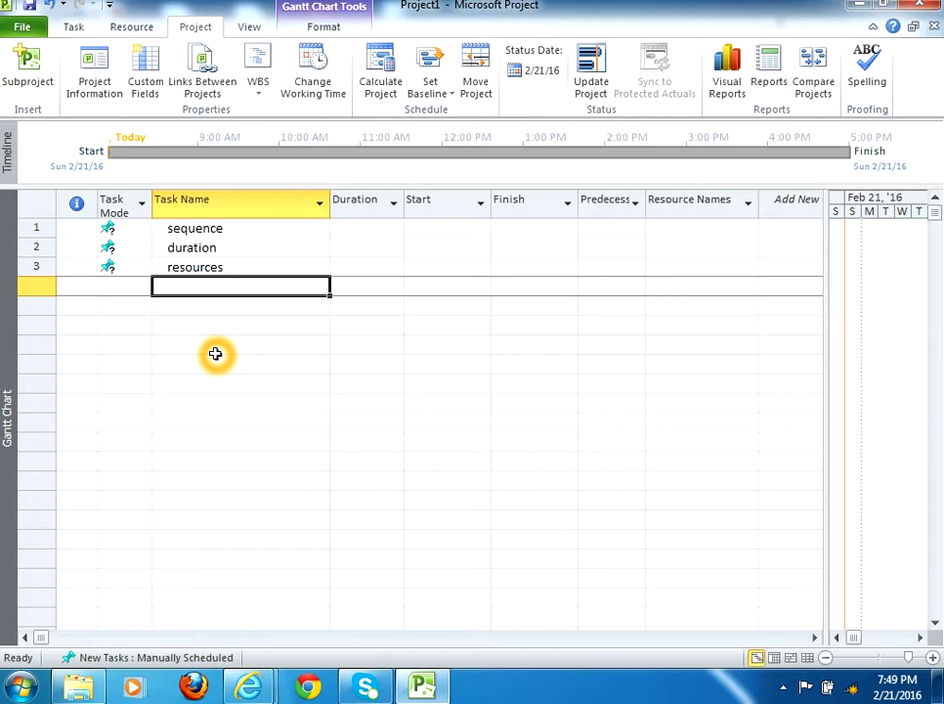
- Point out the existing sequence, duration and resources tasks in the list
click(204, 231)
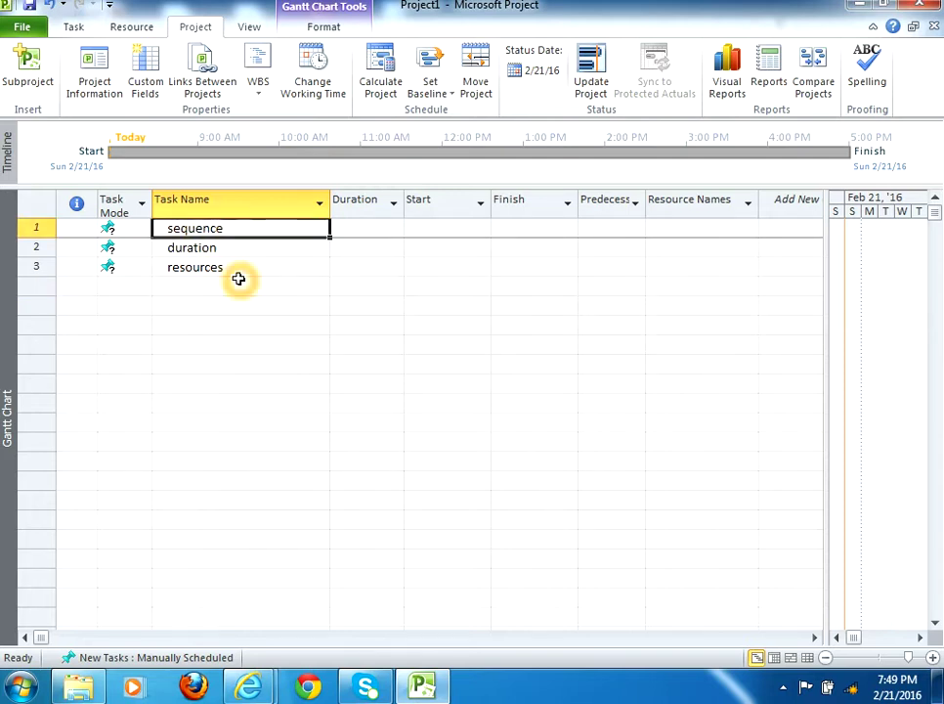
click(224, 252)
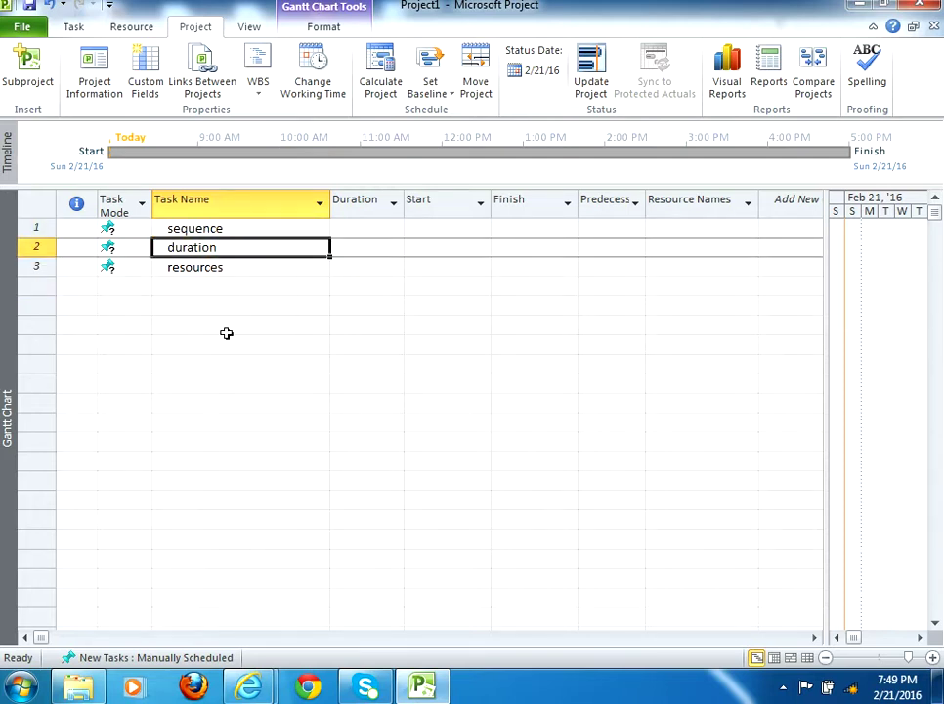
click(219, 268)
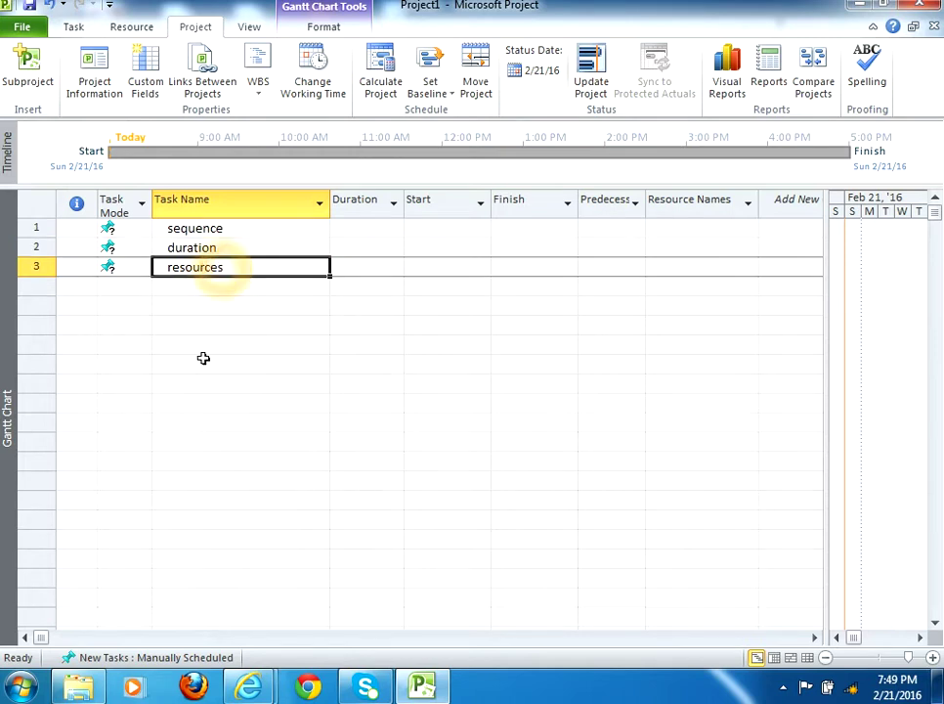
- Add a 'software development' task one blank row below the existing list
click(167, 305)
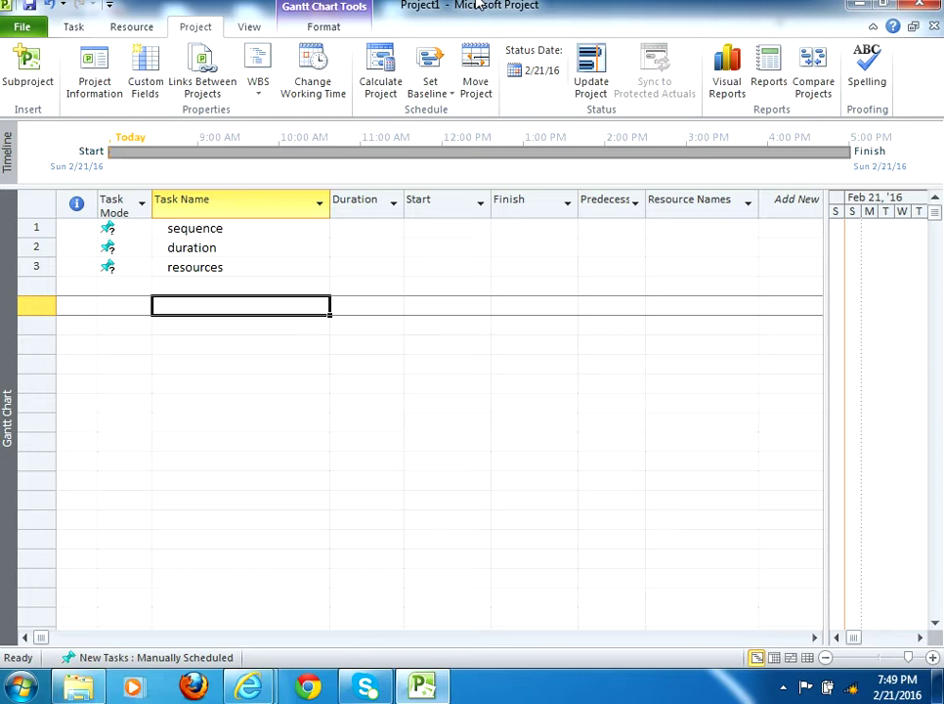
text(sofw)
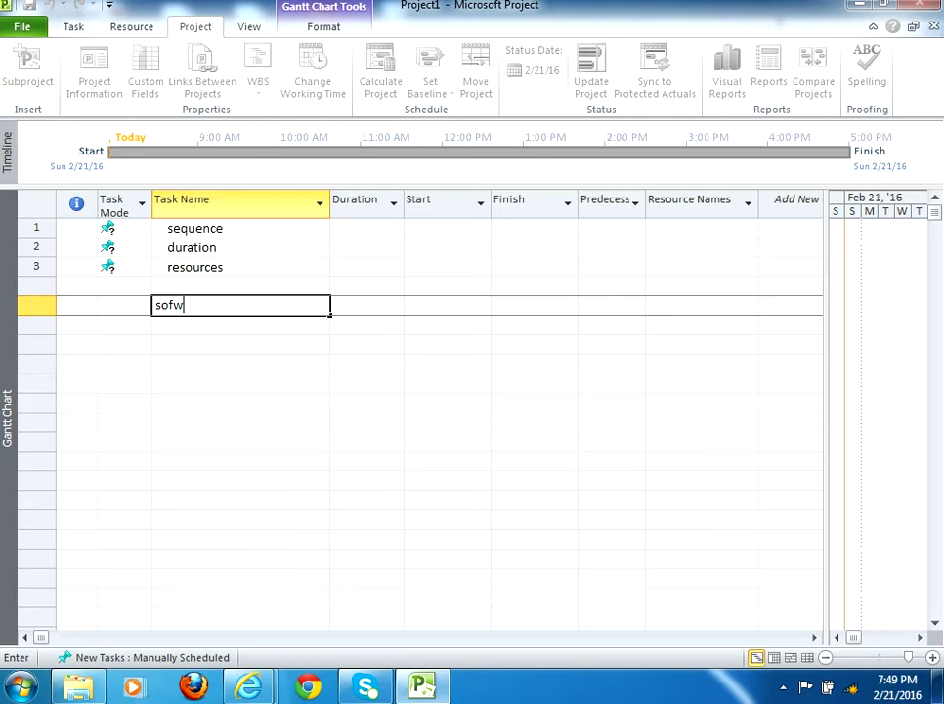
key(BackSpace)
text(tw)
text(are development)
key(Return)
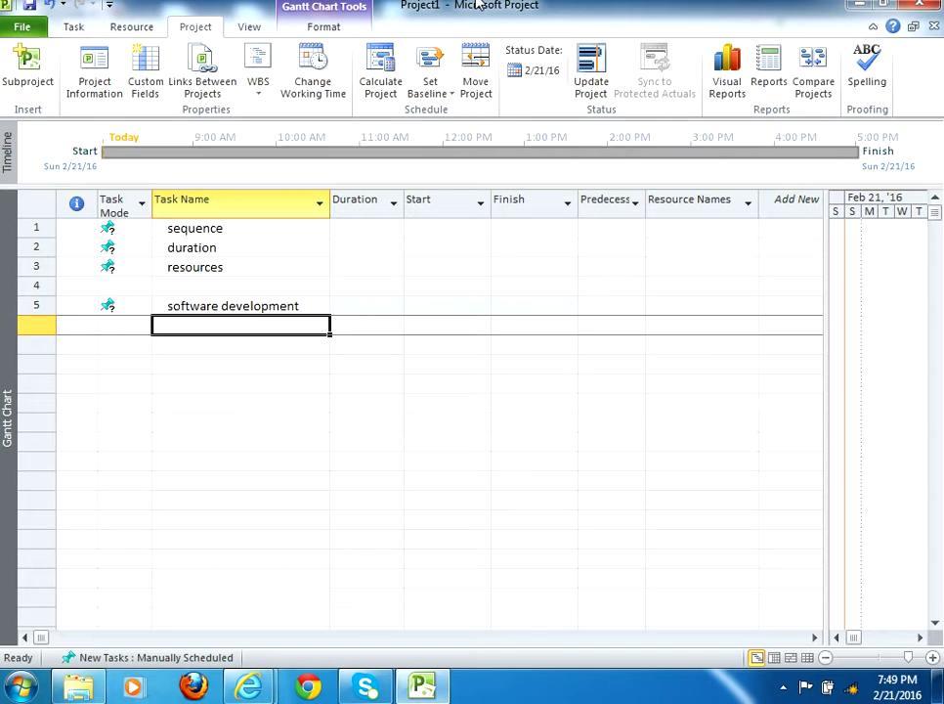
- Enter the tasks Analysis, Design, Coding, Testing and Deployment beneath it
text(Analy)
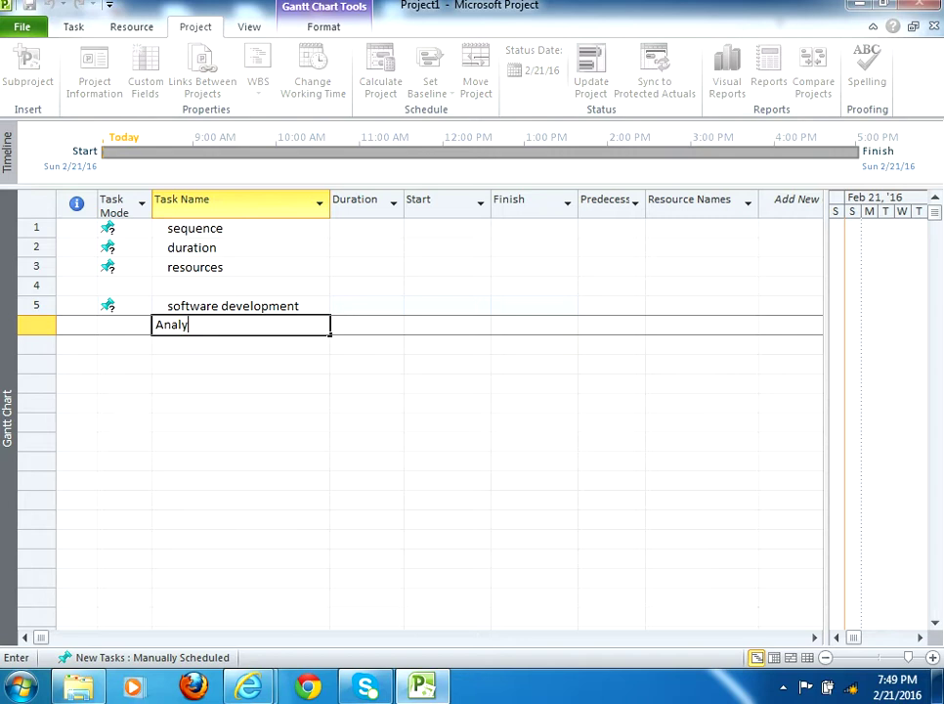
text(sis)
key(Return)
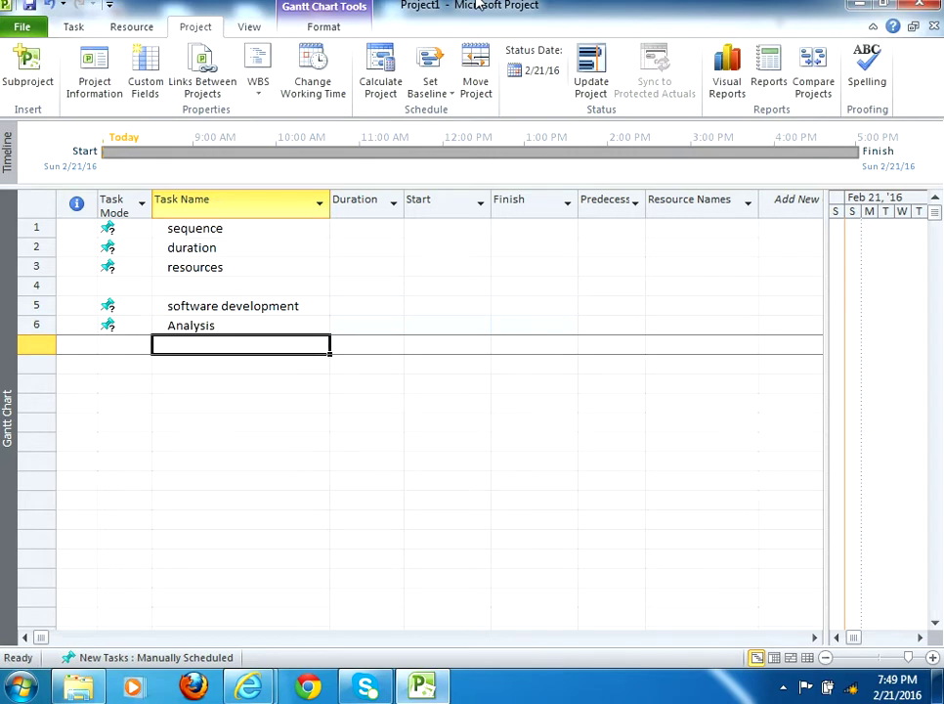
text(Design)
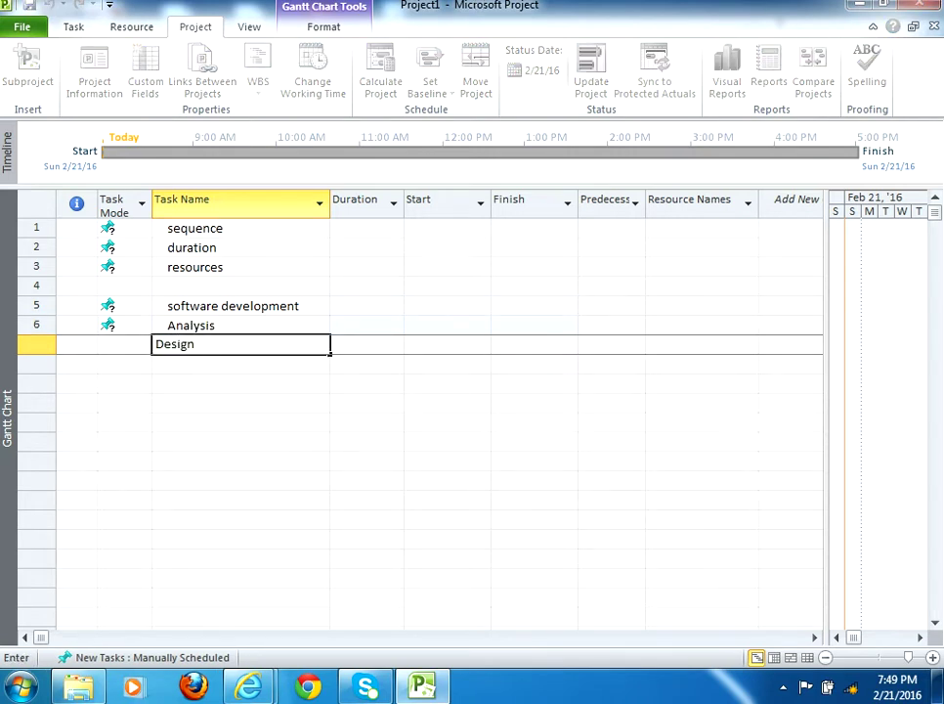
key(Return)
text(Cod)
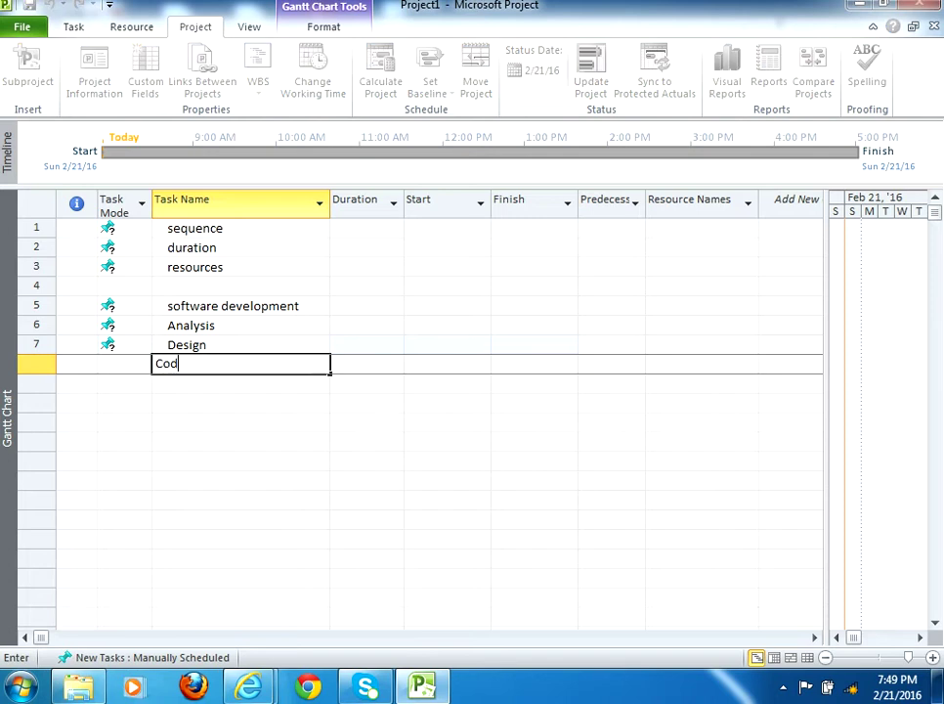
text(ing)
key(Return)
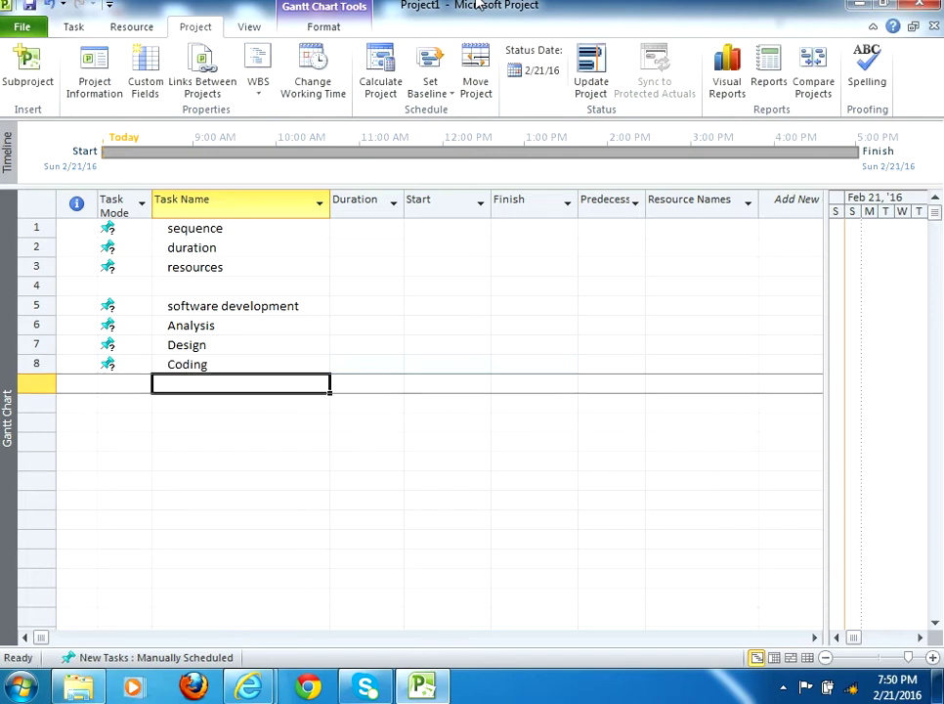
text(Testing)
key(Return)
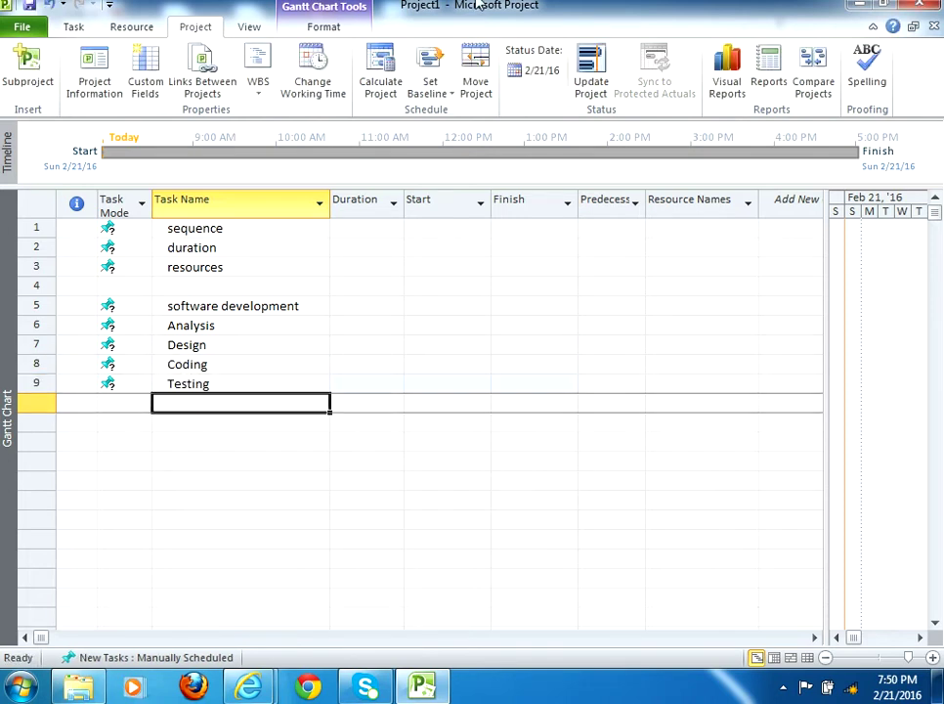
text(Deployment)
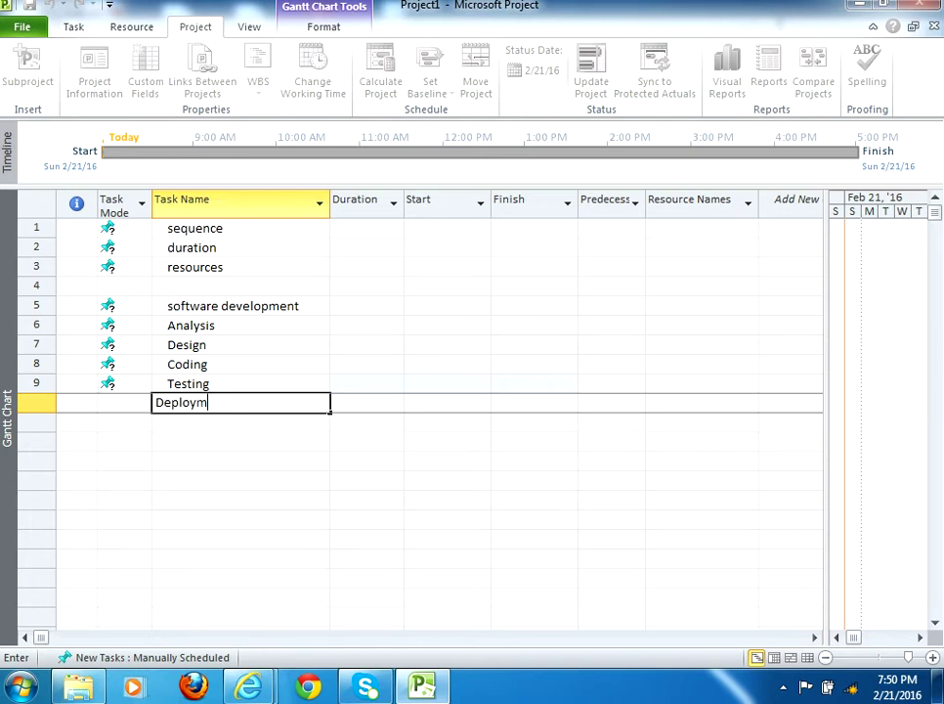
- Give Analysis, Design, Coding, Testing and Deployment each a 5-day duration
key(Up)
key(Up)
key(Up)
key(Up)
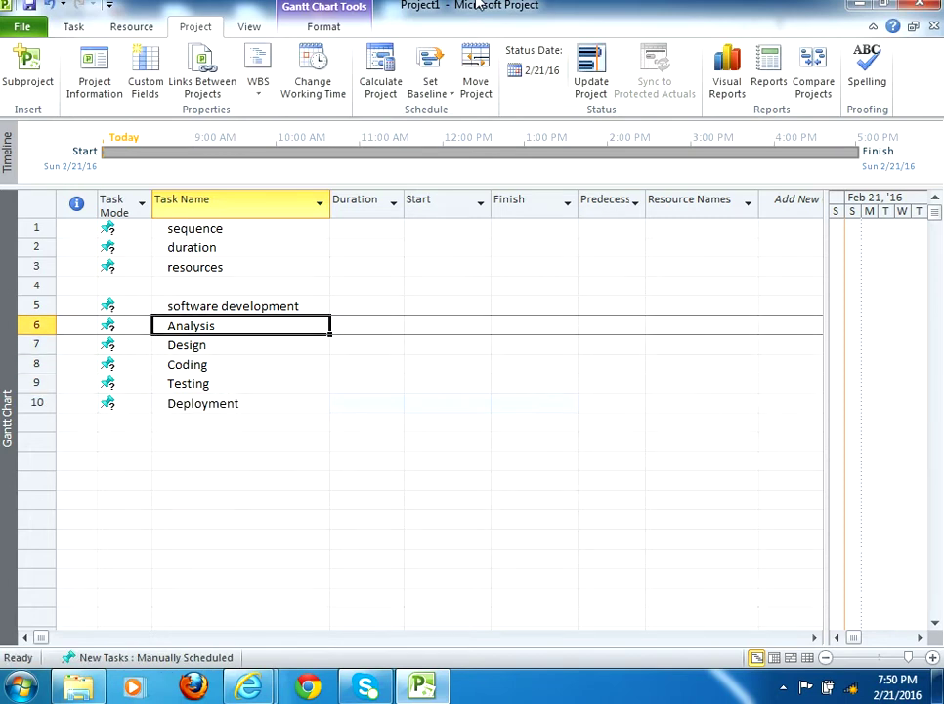
key(Right)
text(5)
key(Return)
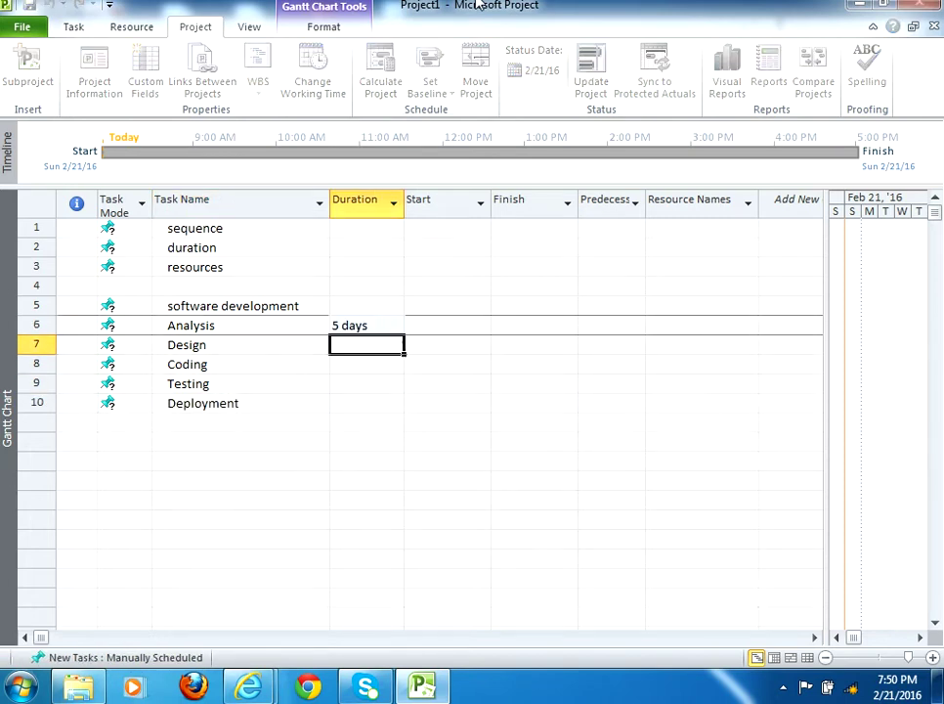
text(5)
key(Return)
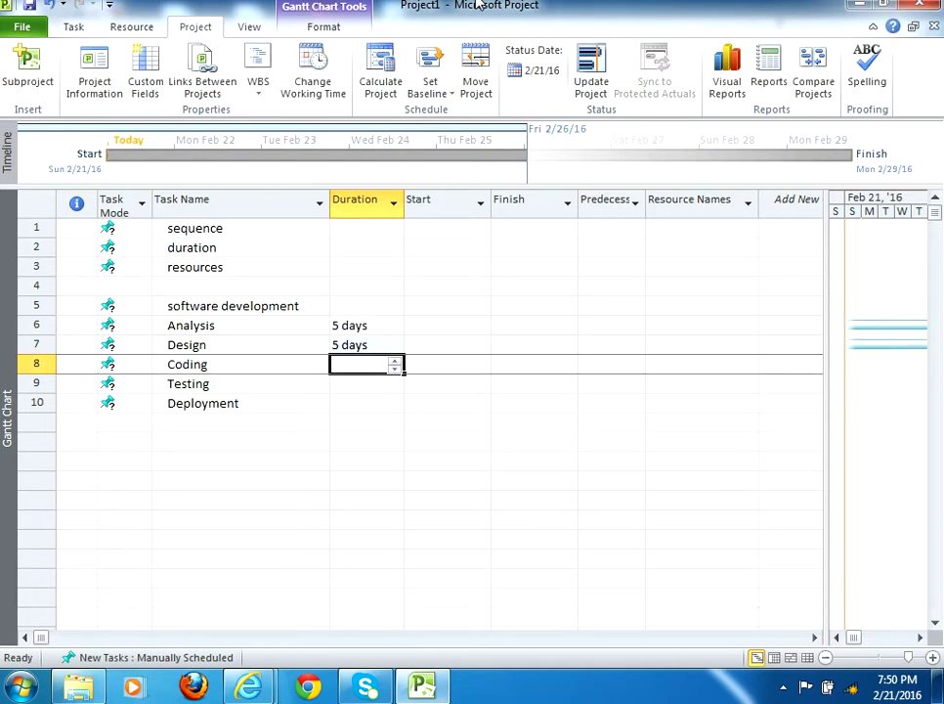
text(5)
key(Return)
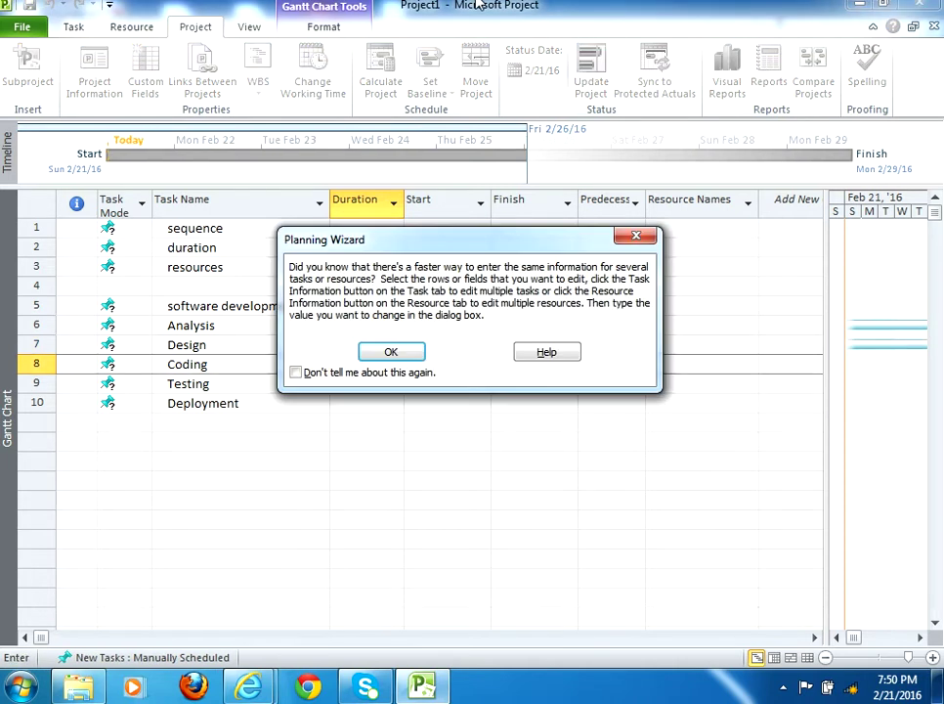
click(391, 352)
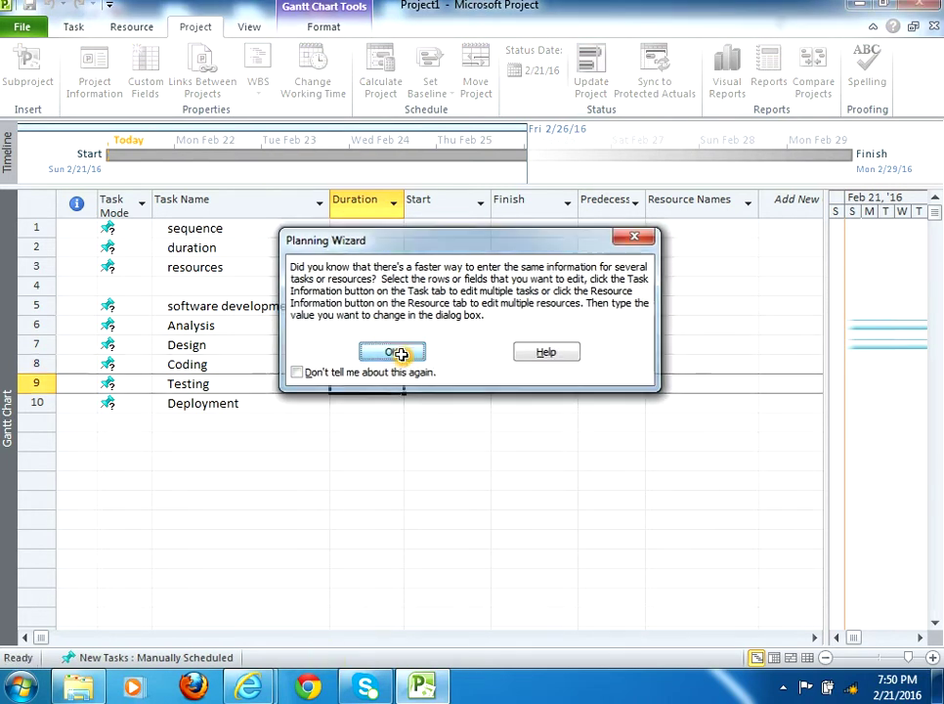
text(5)
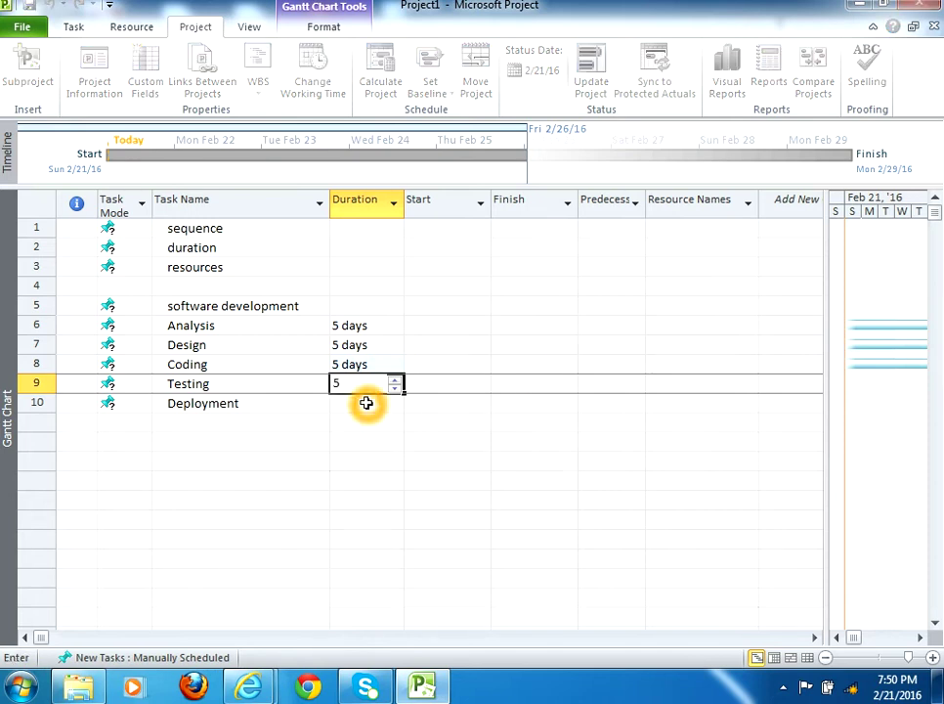
key(Return)
text(5)
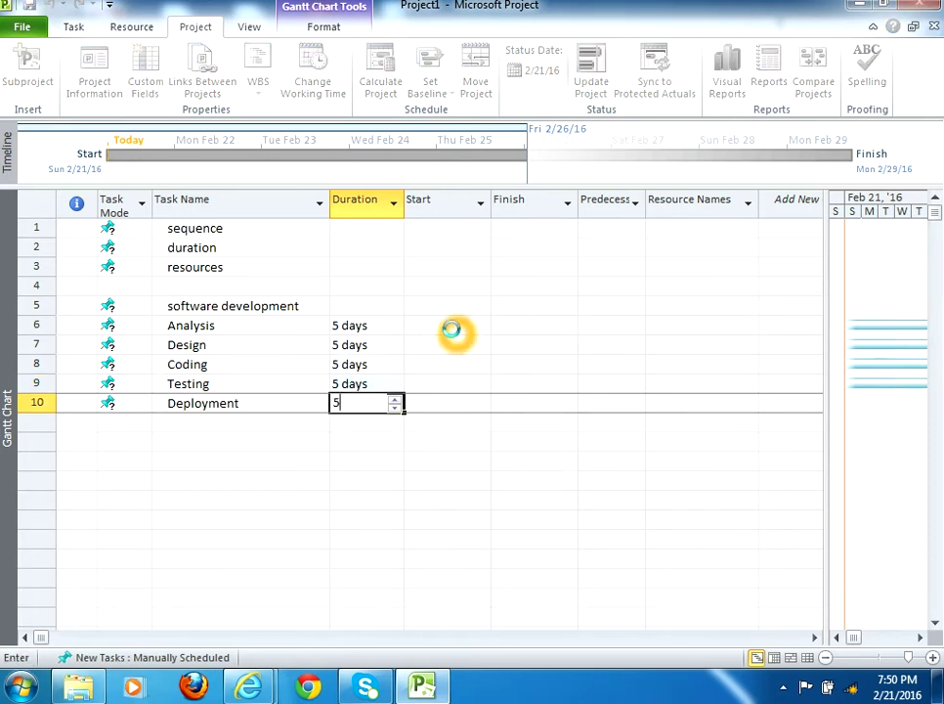
click(453, 327)
- Start Analysis on Mon 2/22/16 and assign it resource A
click(483, 327)
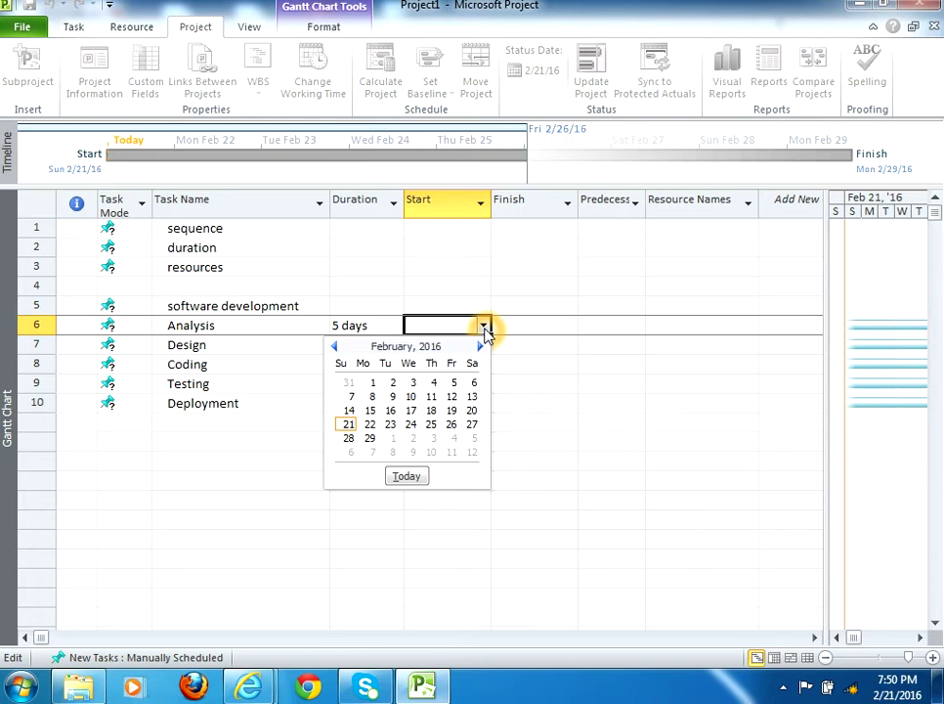
click(370, 428)
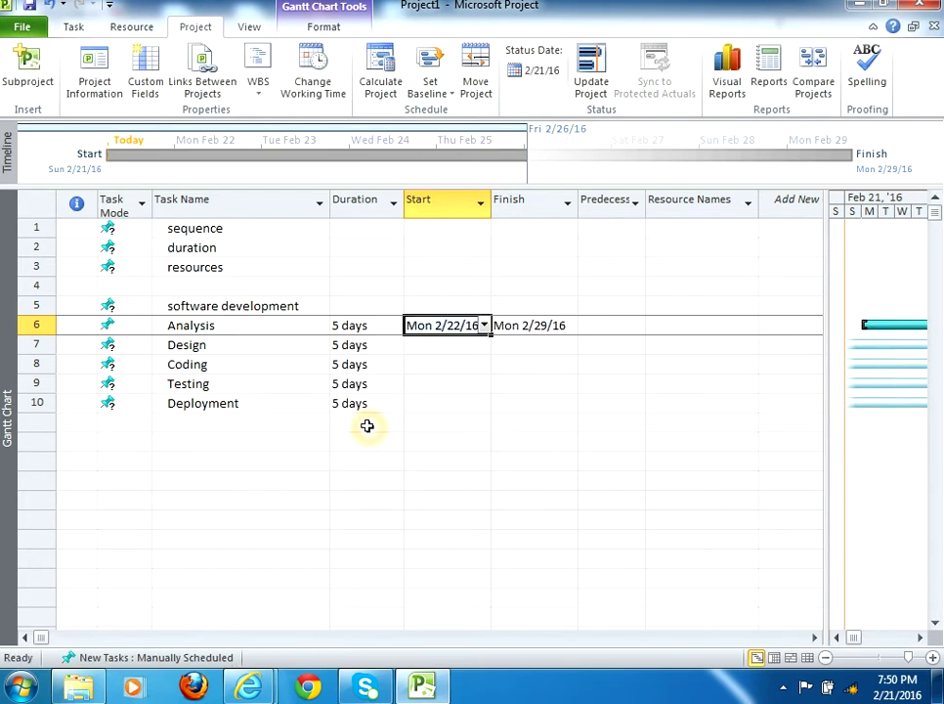
click(664, 324)
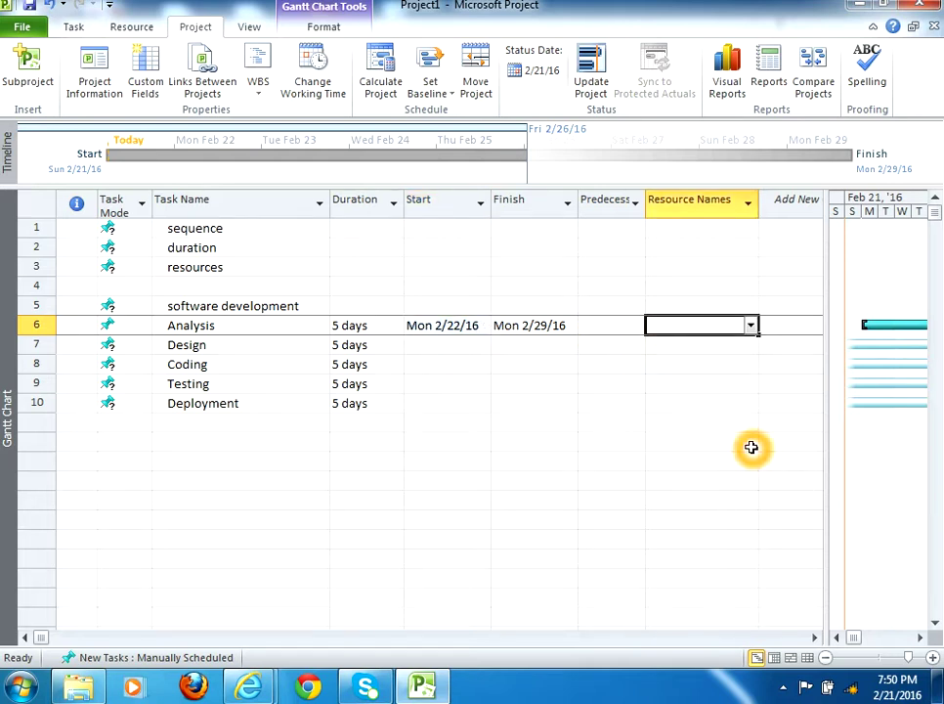
text(A)
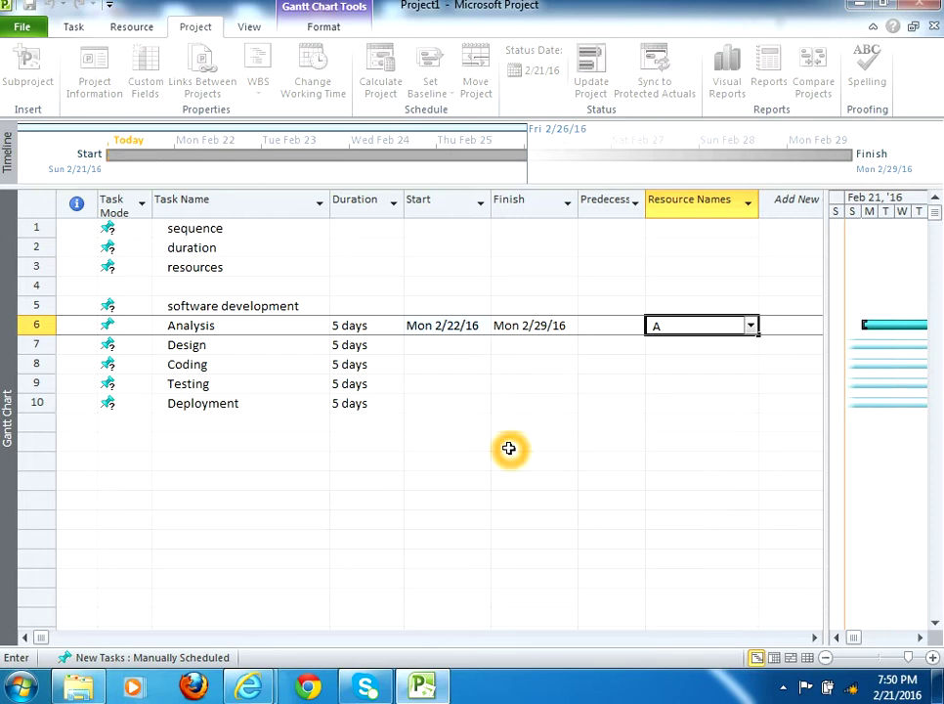
click(426, 350)
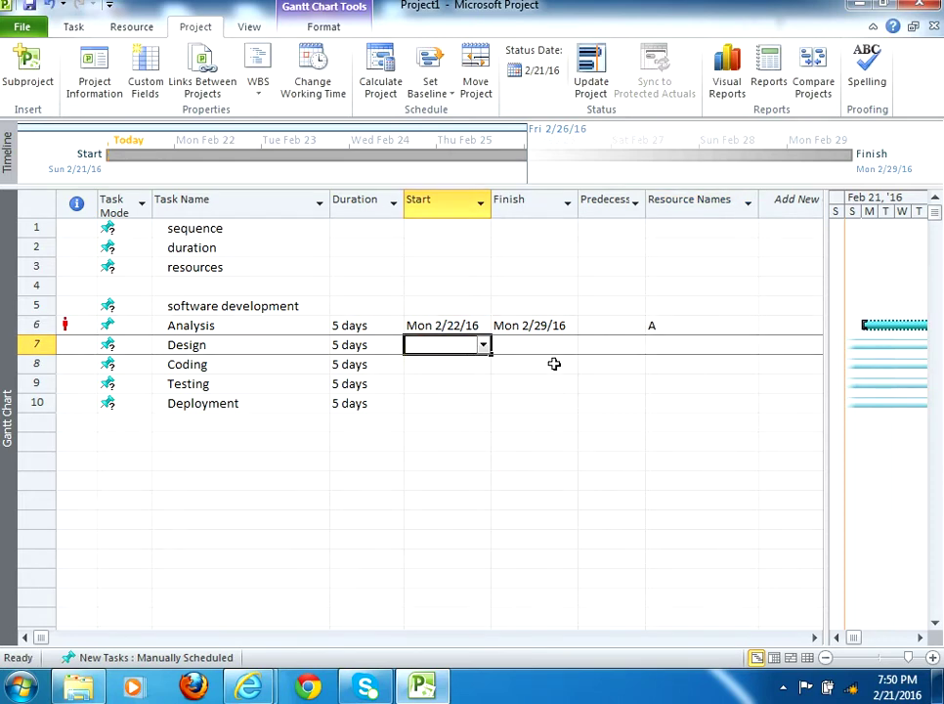
- Set predecessors 6, 7, 8 and 9 for Design, Coding, Testing and Deployment
click(607, 344)
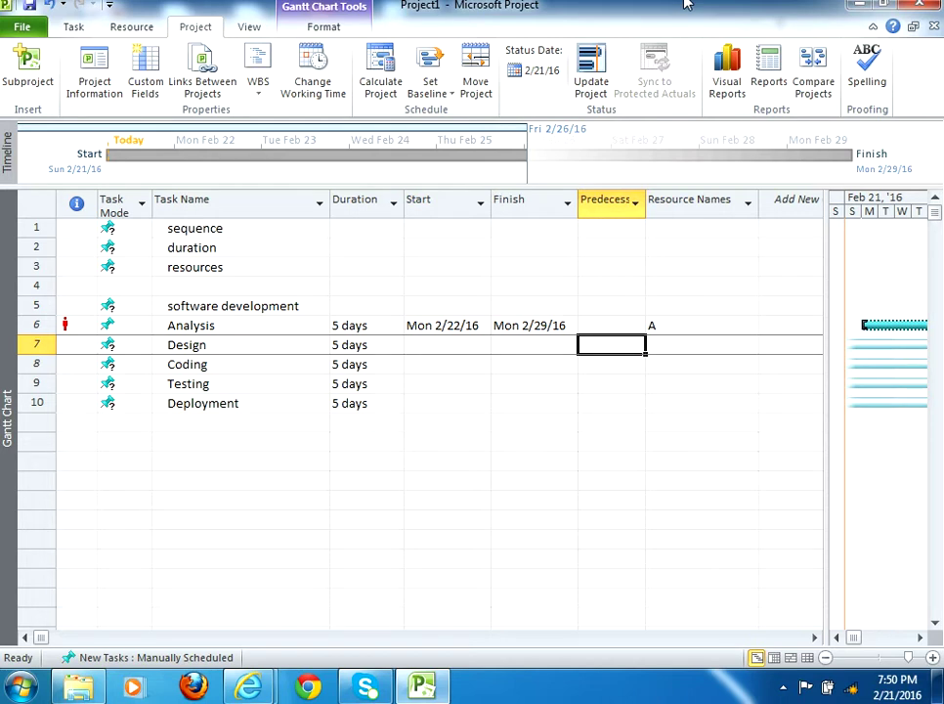
text(6)
key(Return)
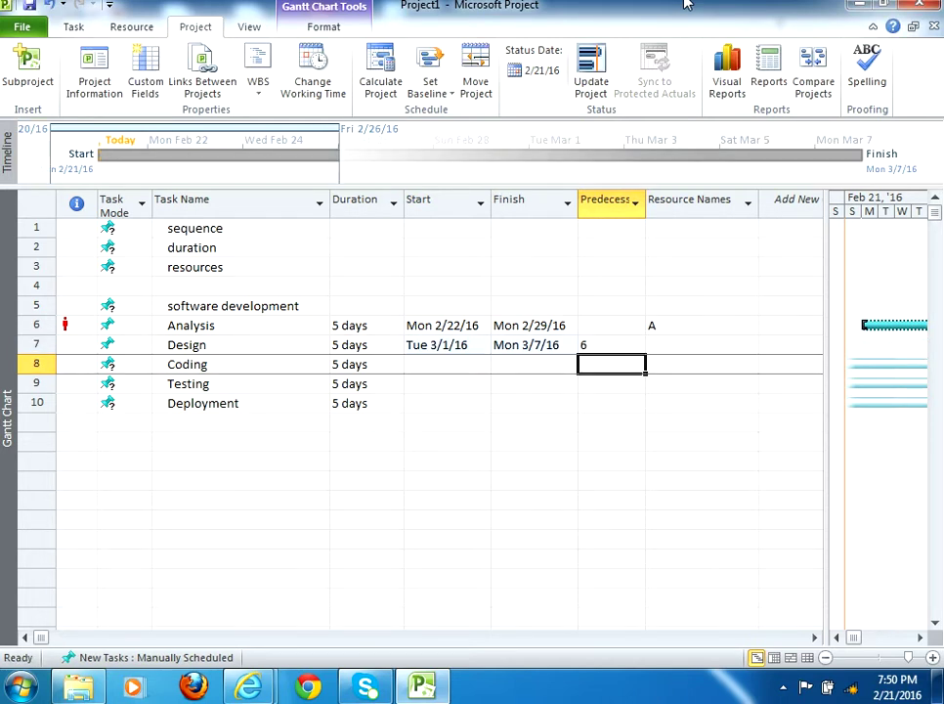
key(Up)
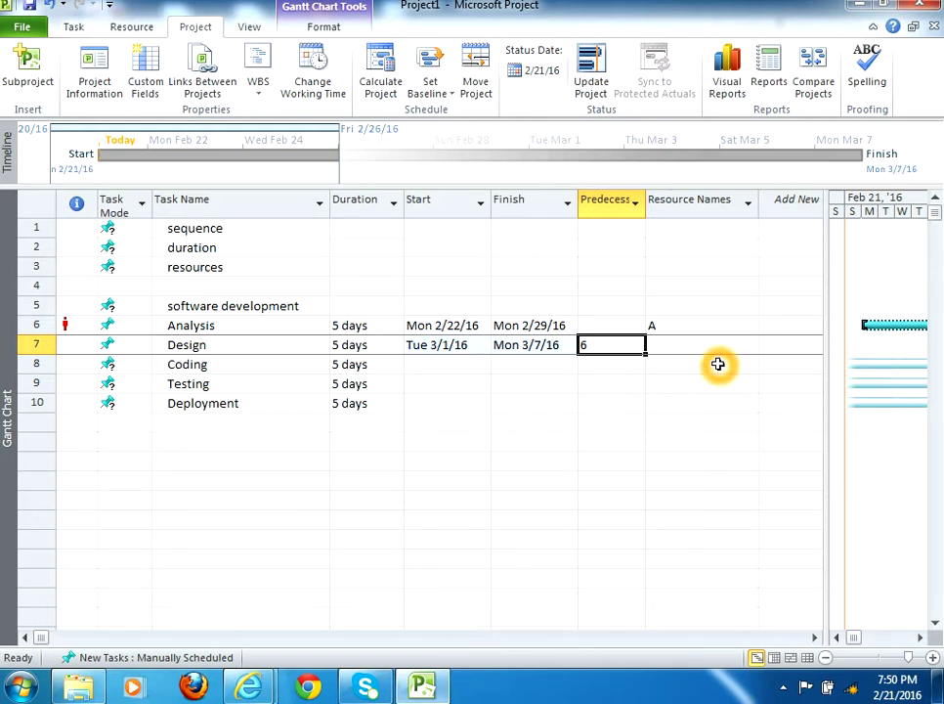
key(Down)
text(7)
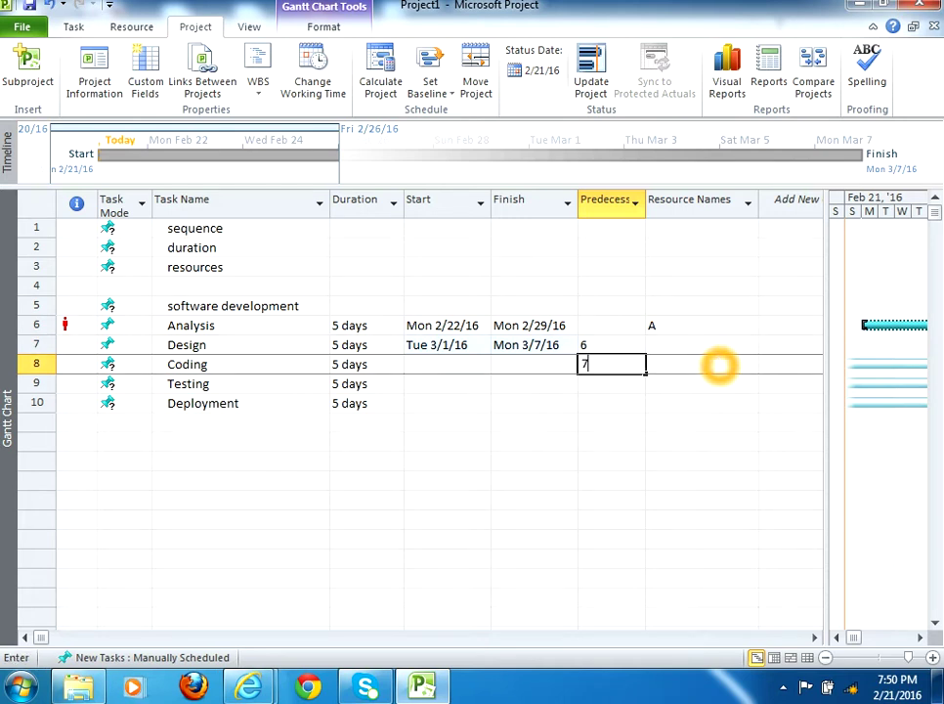
key(Return)
text(8)
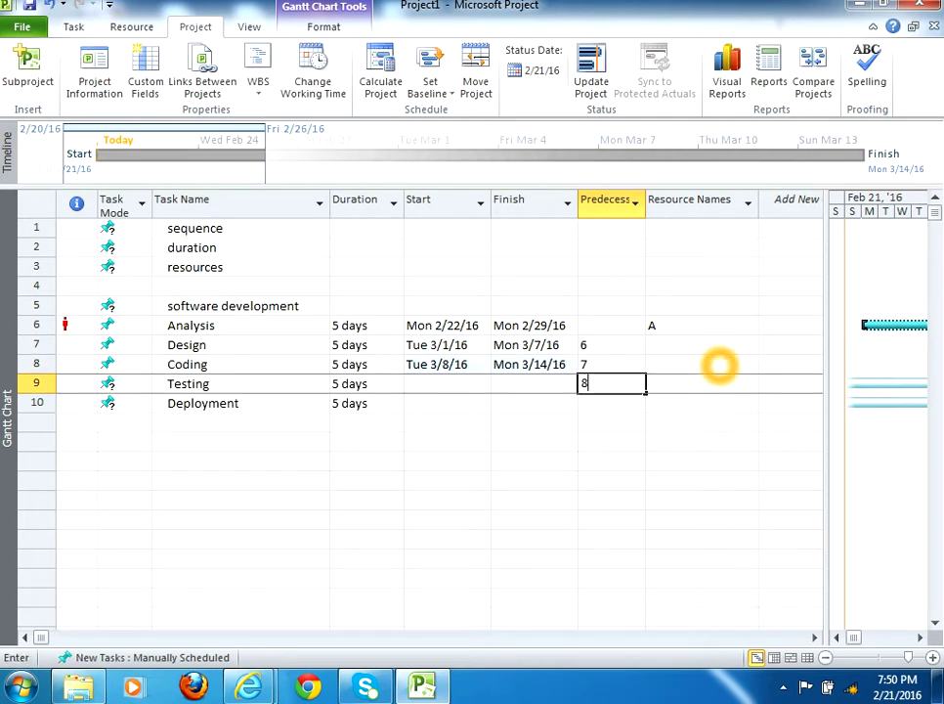
key(Return)
text(9)
key(Return)
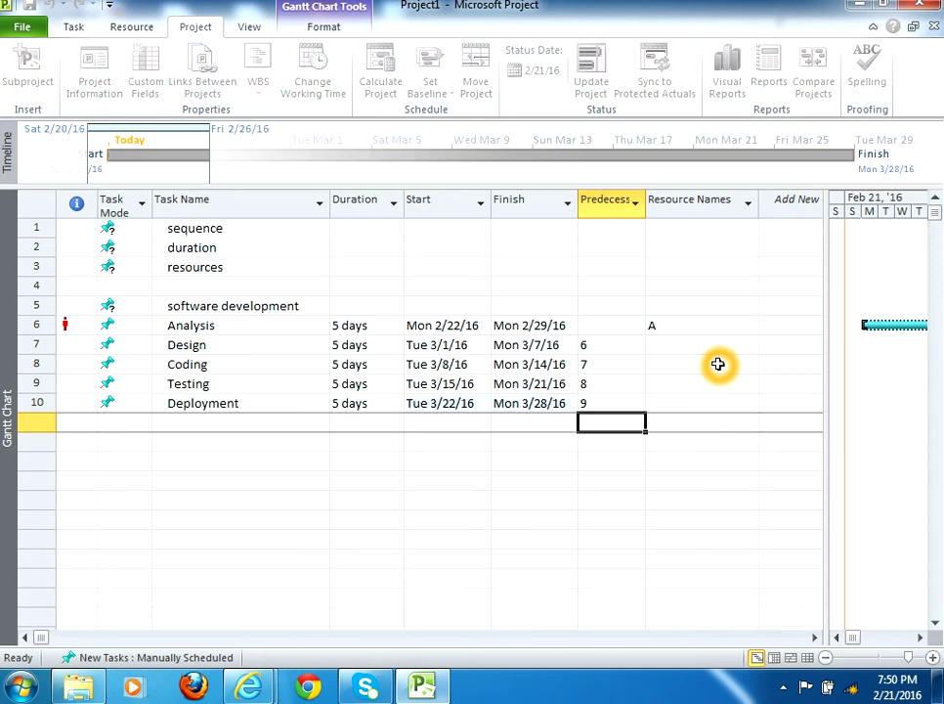
key(Up)
key(Up)
key(Up)
key(Up)
key(Up)
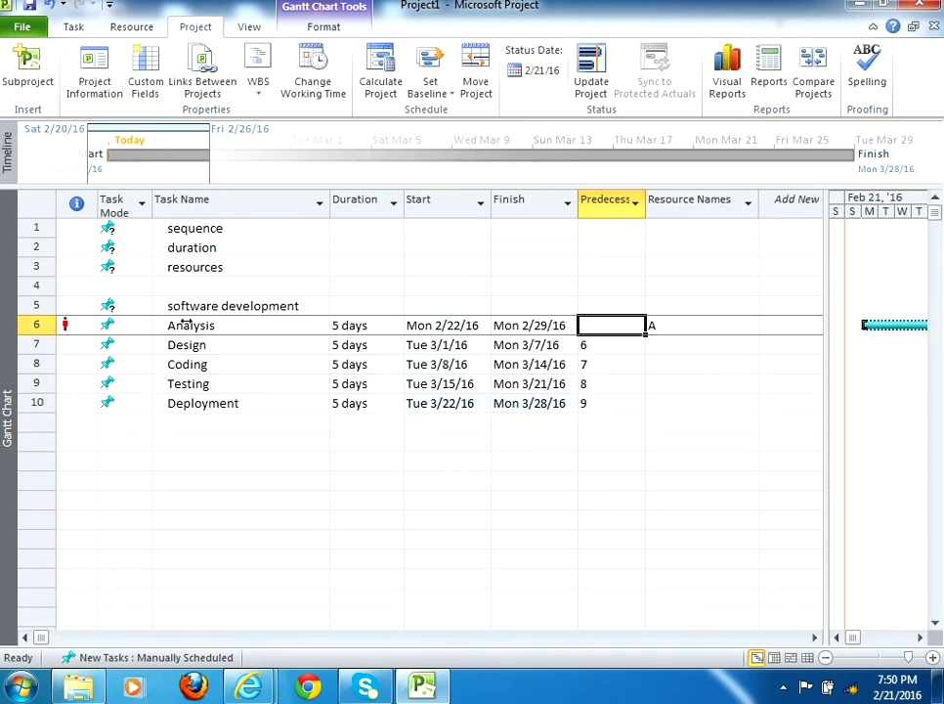
- Indent Analysis through Deployment under software development and switch them to Auto Schedule
drag(204, 327, 210, 403)
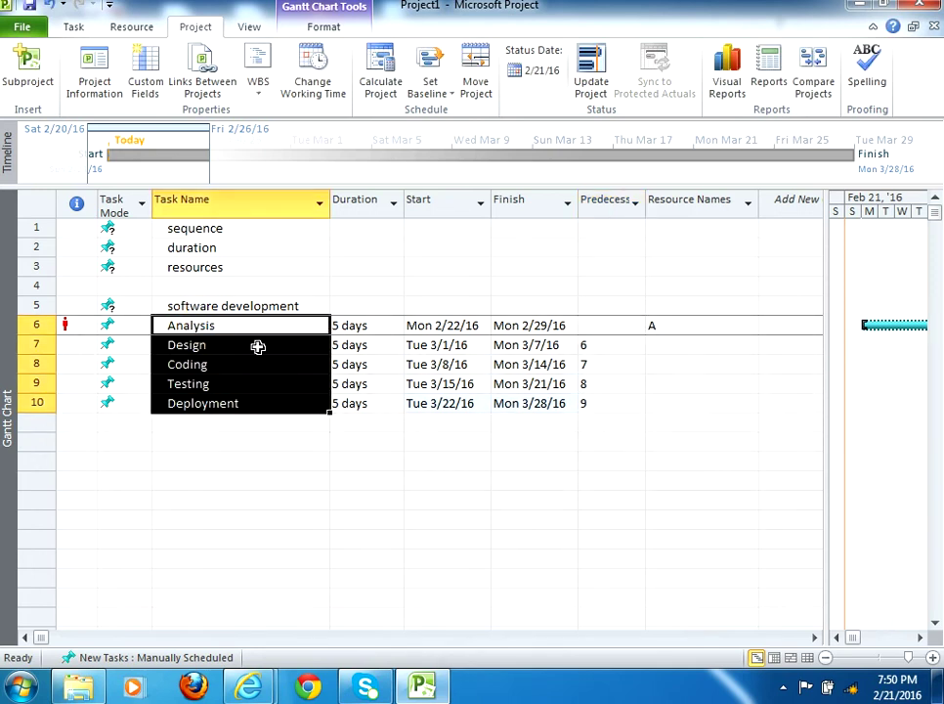
click(74, 27)
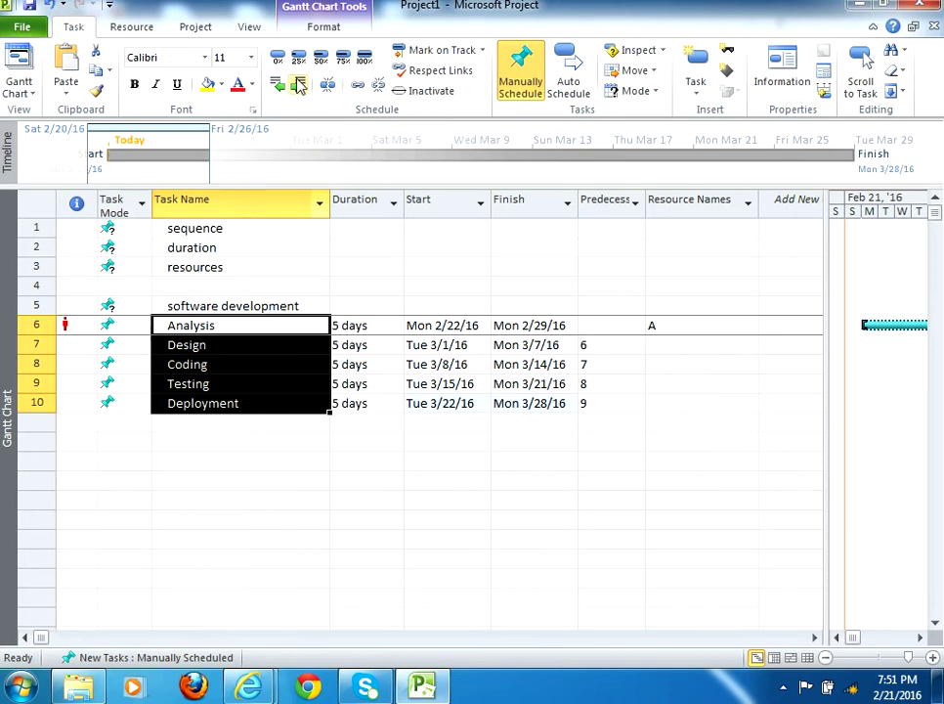
click(297, 84)
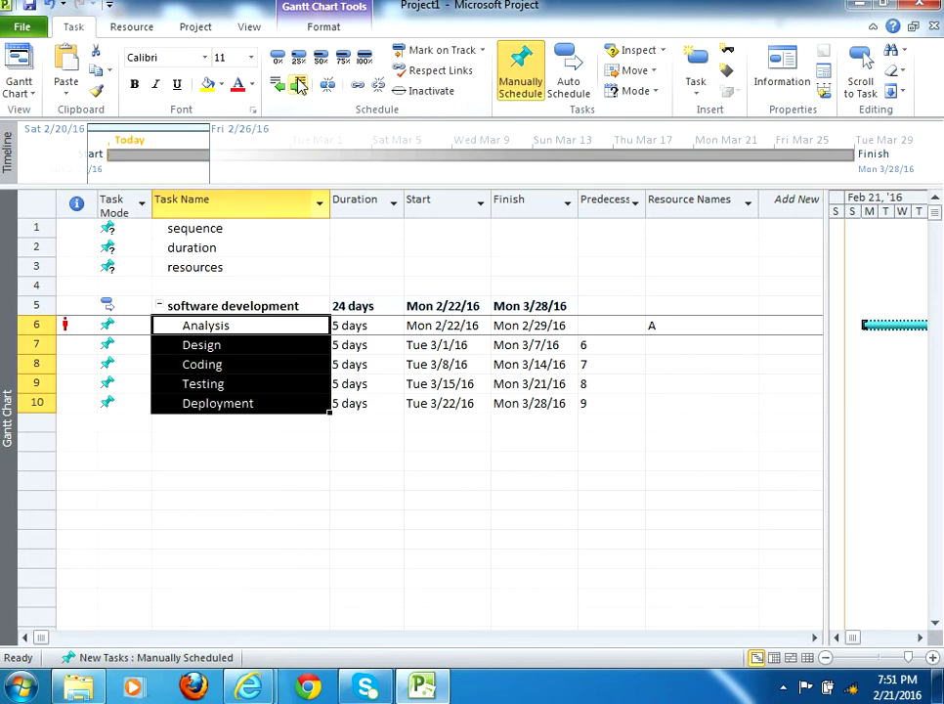
click(568, 71)
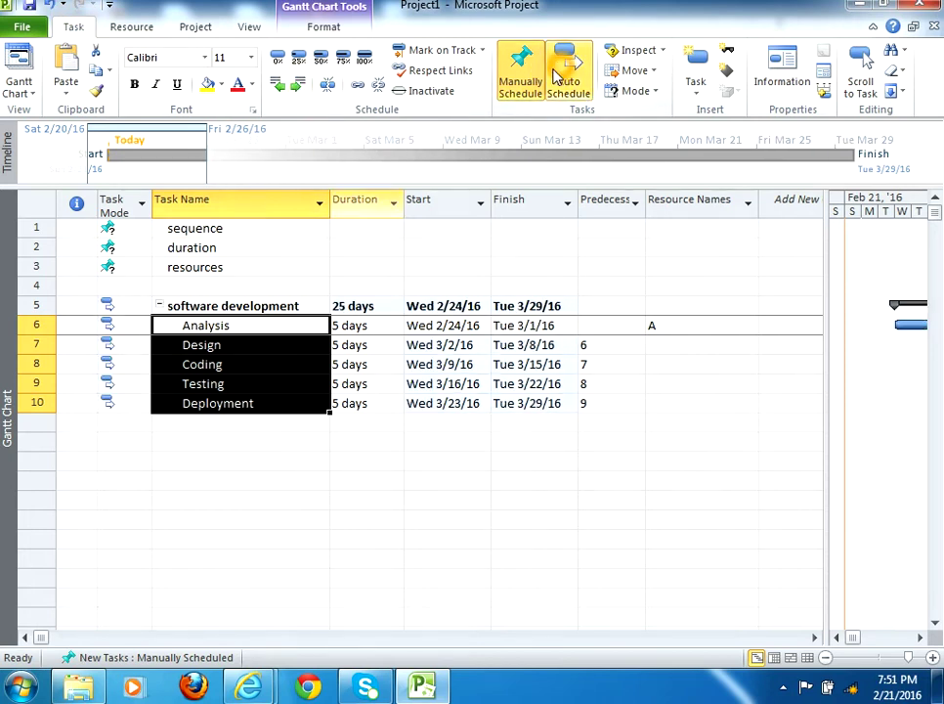
click(460, 364)
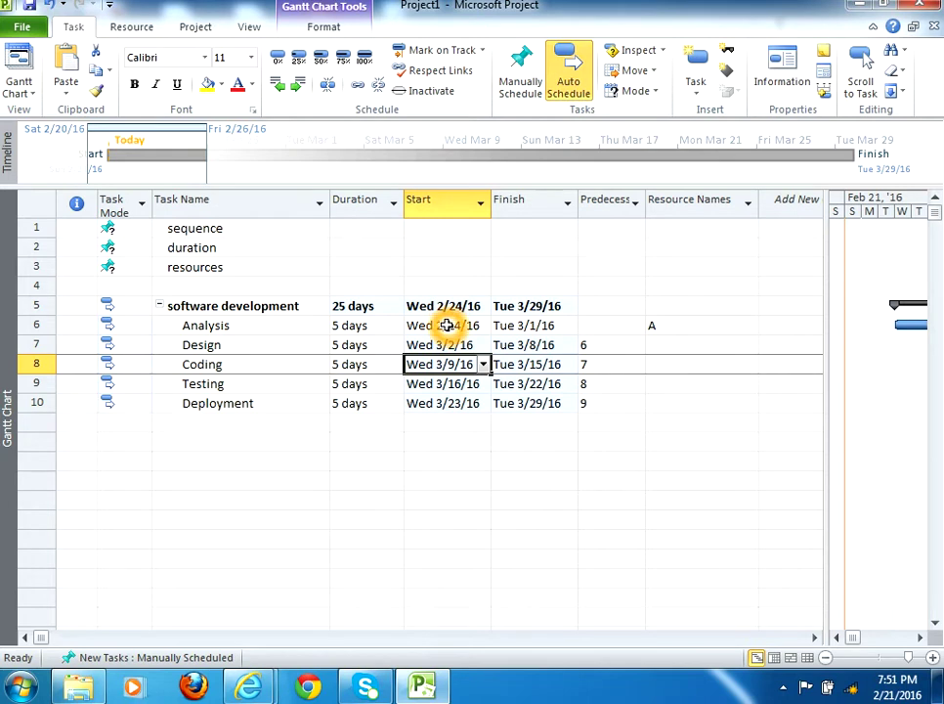
click(445, 326)
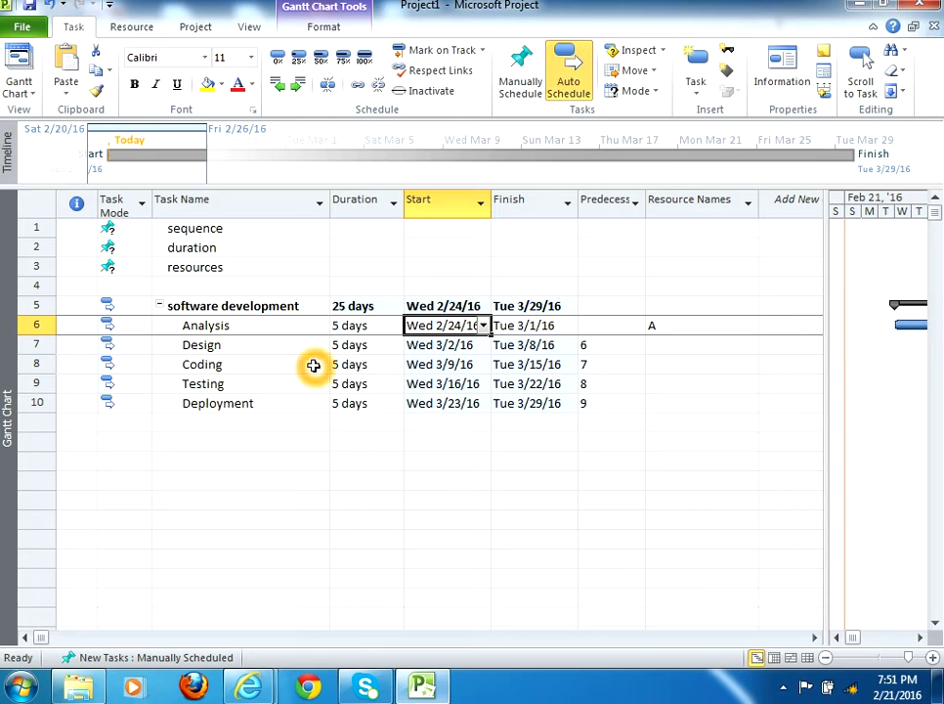
click(474, 320)
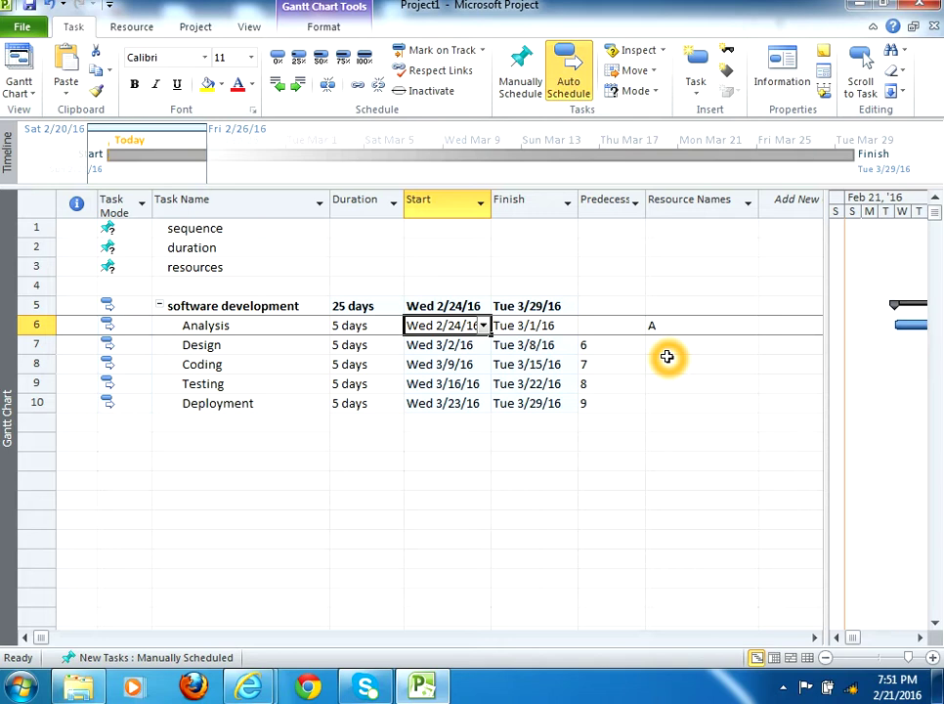
click(200, 28)
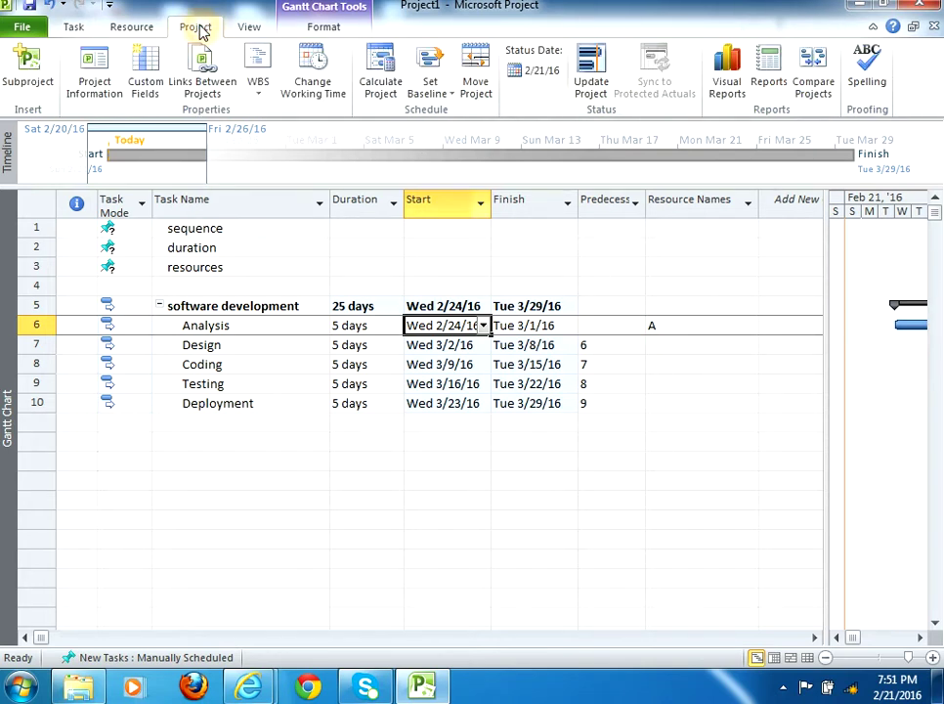
click(98, 78)
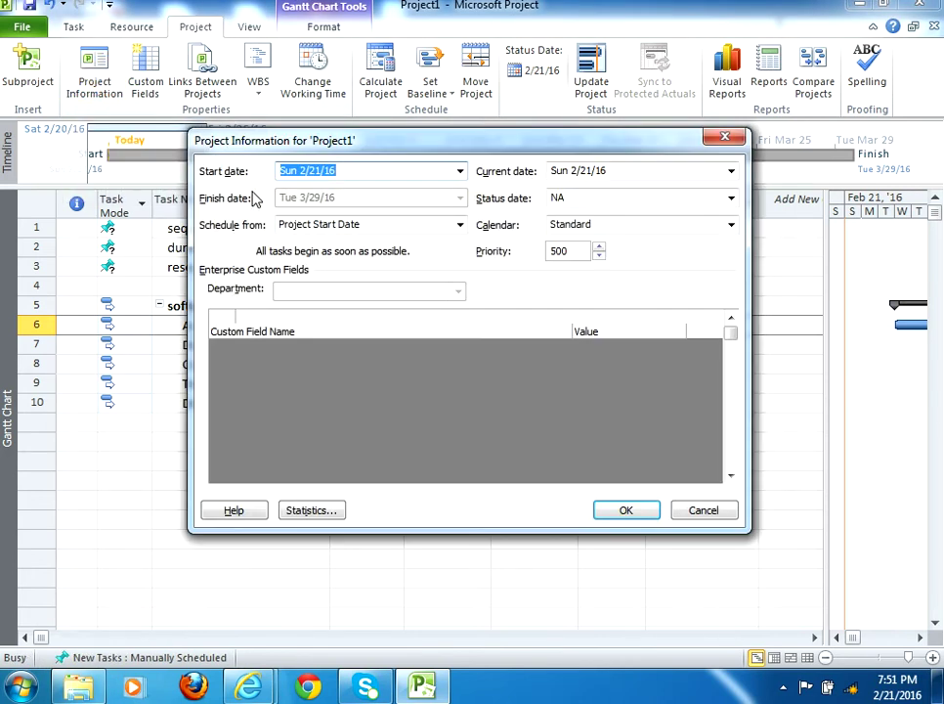
click(228, 196)
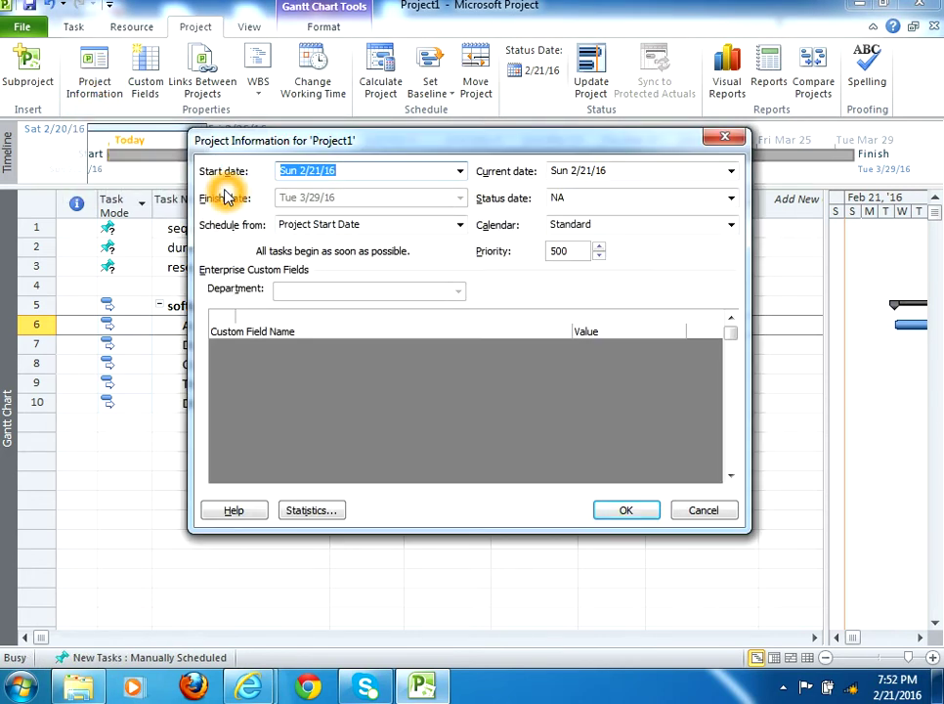
click(460, 171)
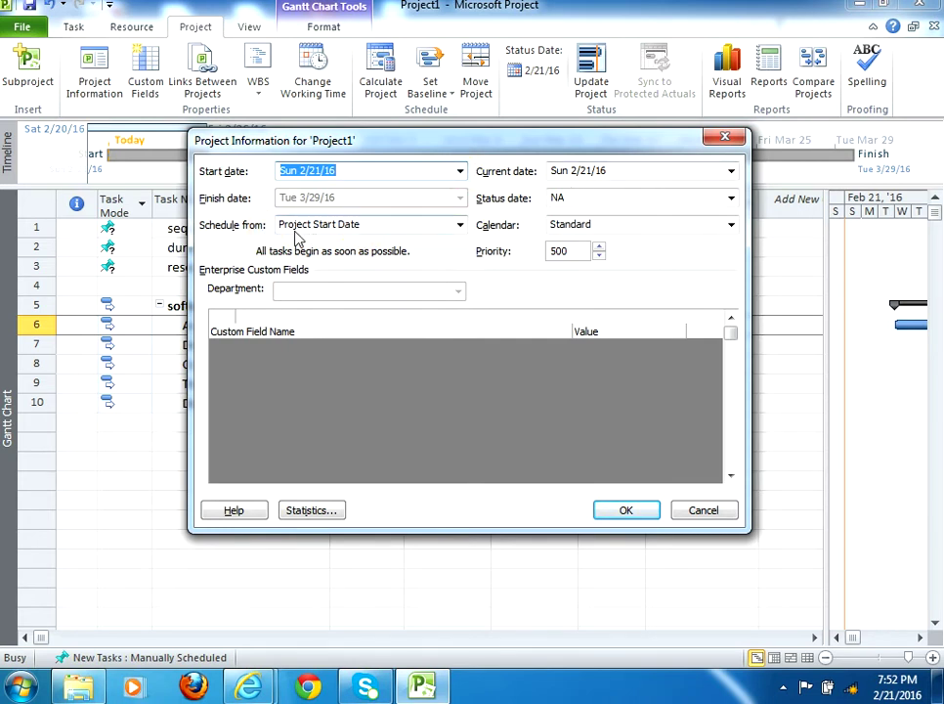
click(732, 225)
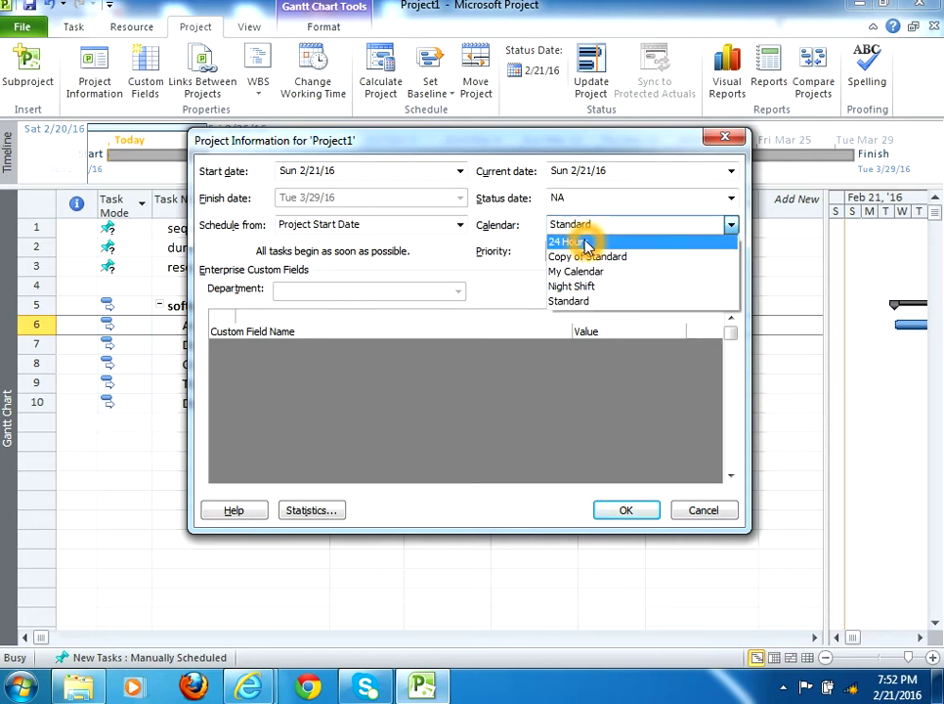
click(502, 262)
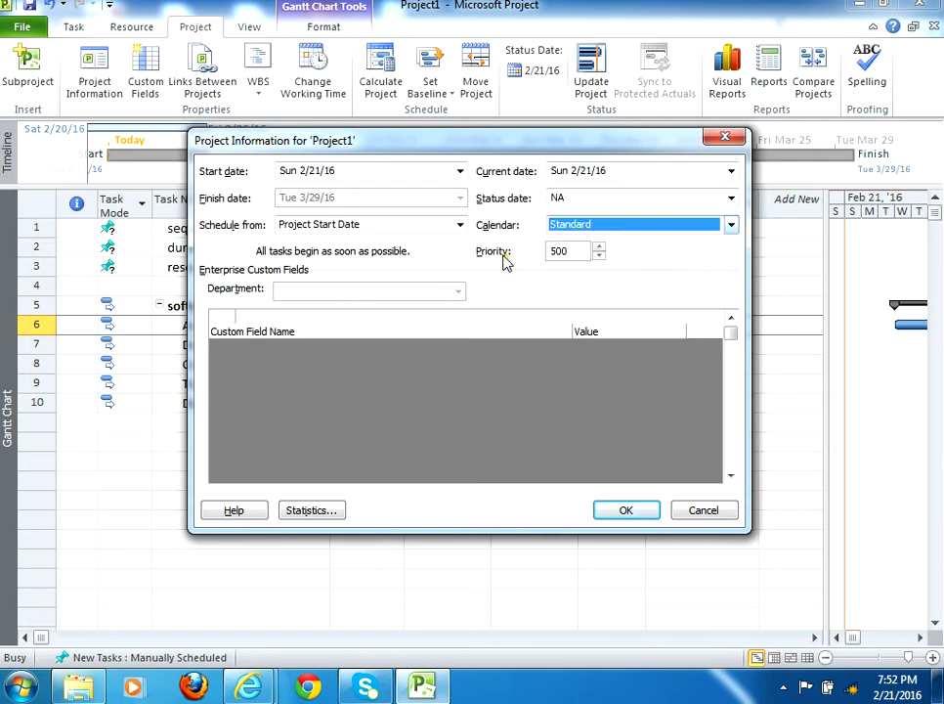
click(604, 511)
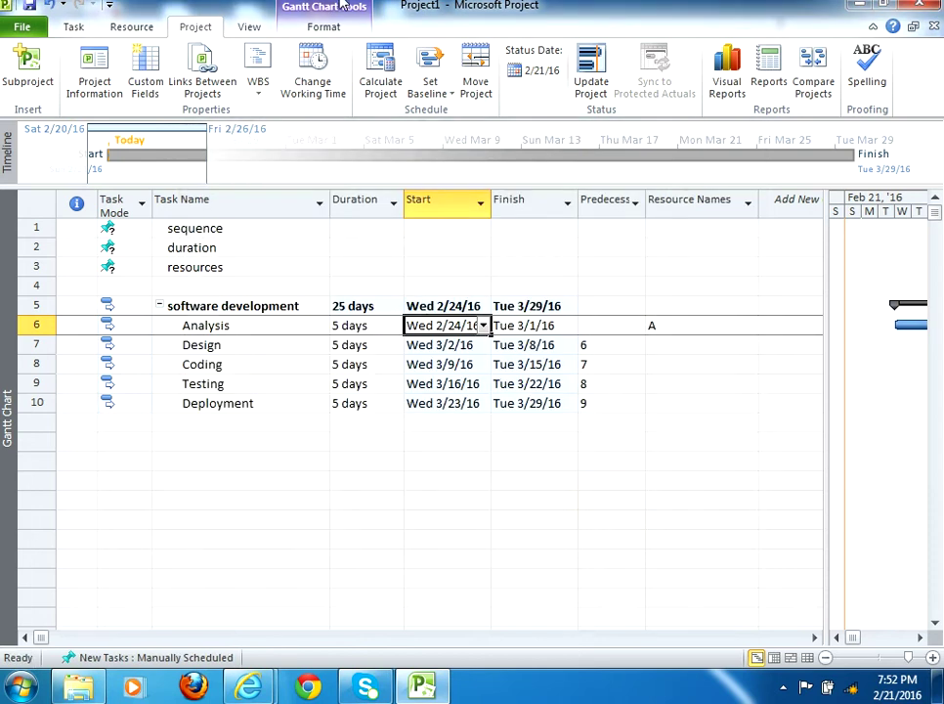
- Open Change Working Time with the Standard (Project Calendar) selected
click(327, 86)
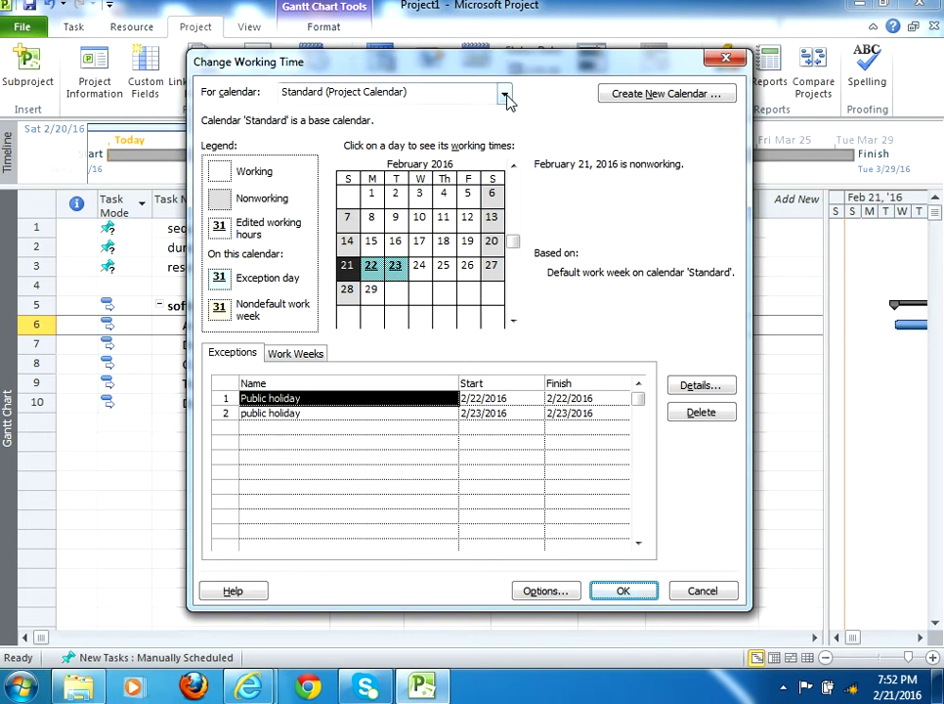
click(504, 93)
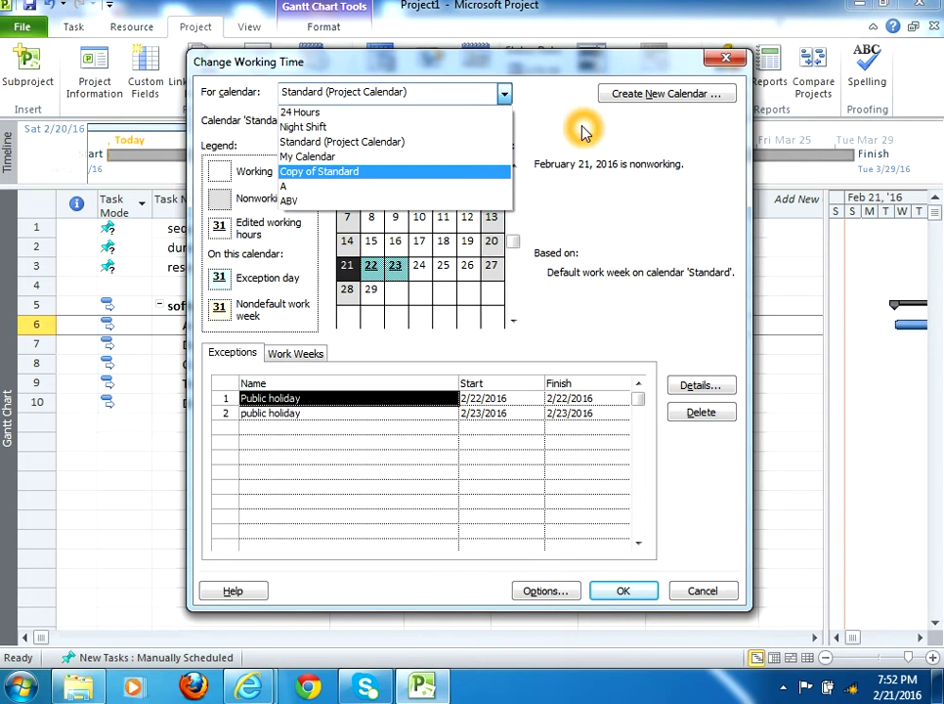
click(559, 148)
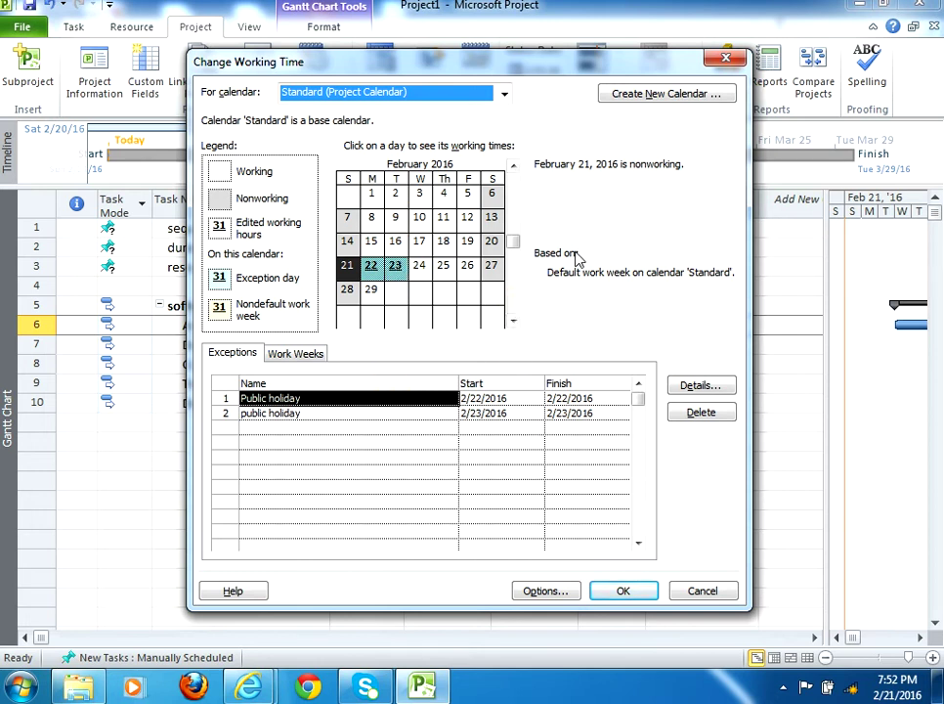
- Add a new 'Public holiday' exception row starting February 24, 2016
click(292, 430)
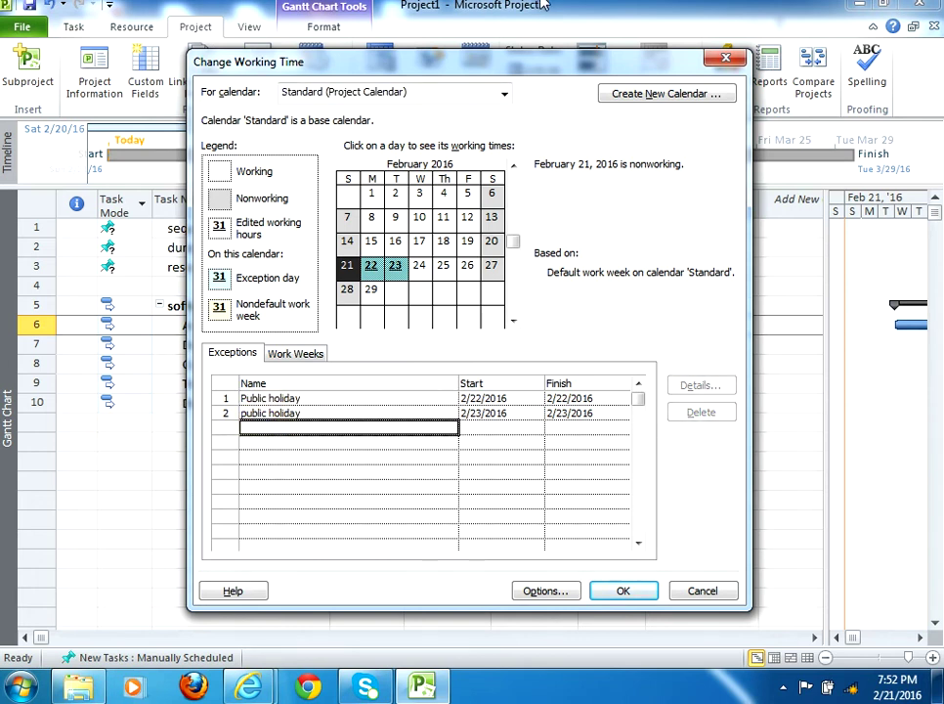
text(Public holiday)
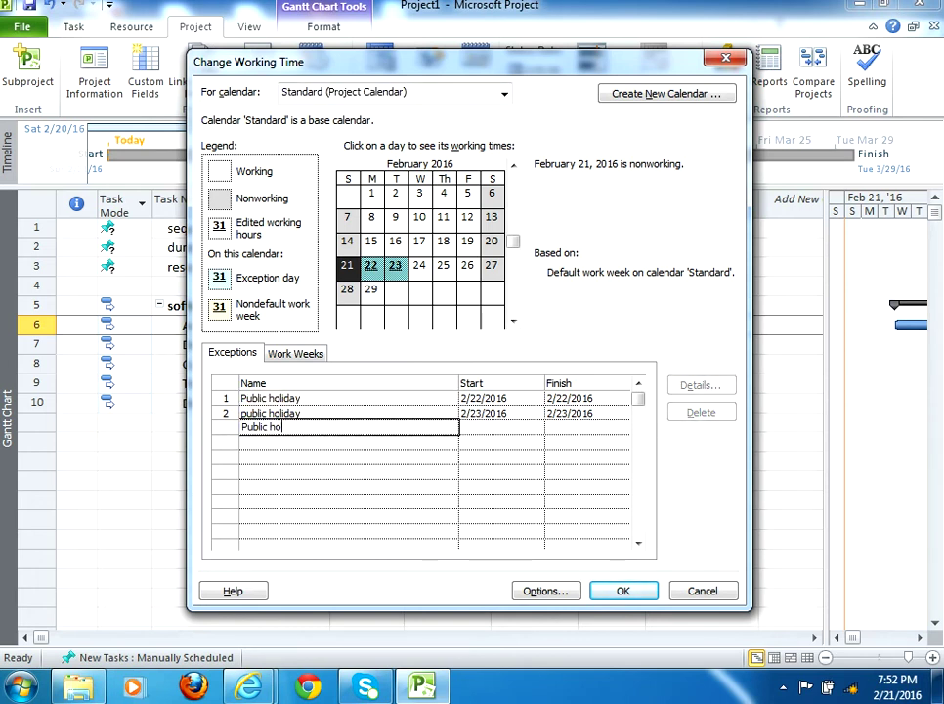
click(486, 430)
click(536, 429)
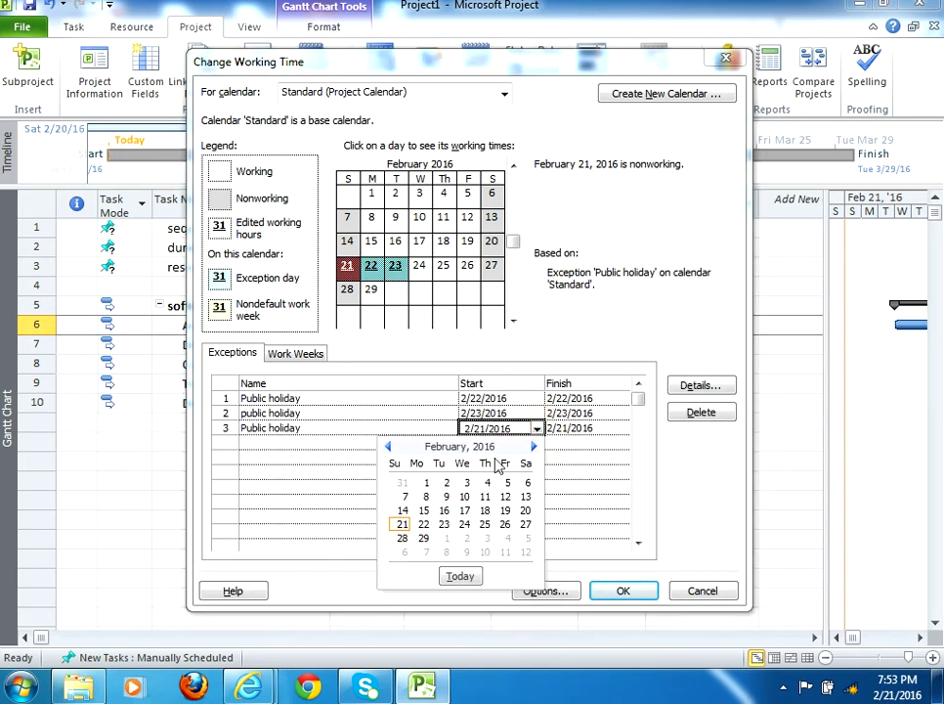
click(468, 525)
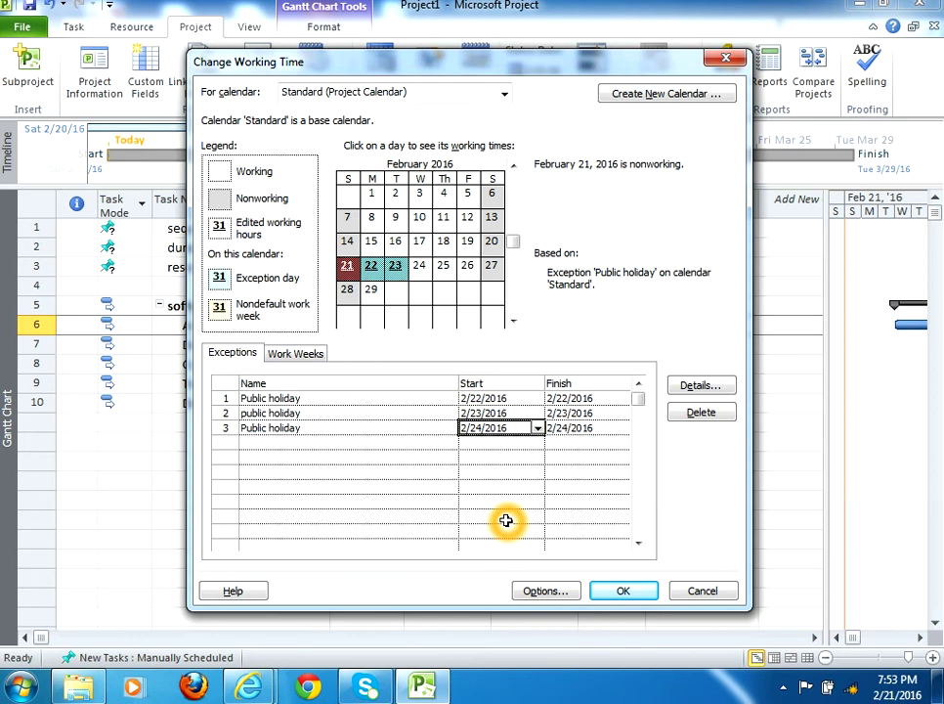
click(301, 471)
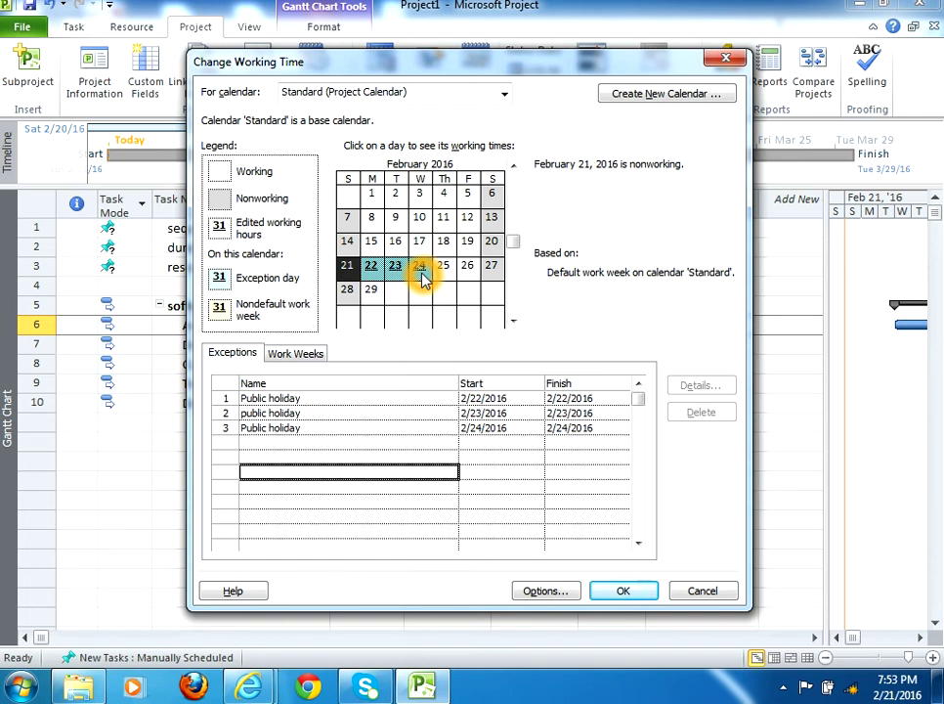
- Name the new calendar 'My Own Calendar' as a copy of Standard and save Standard's changes
click(645, 96)
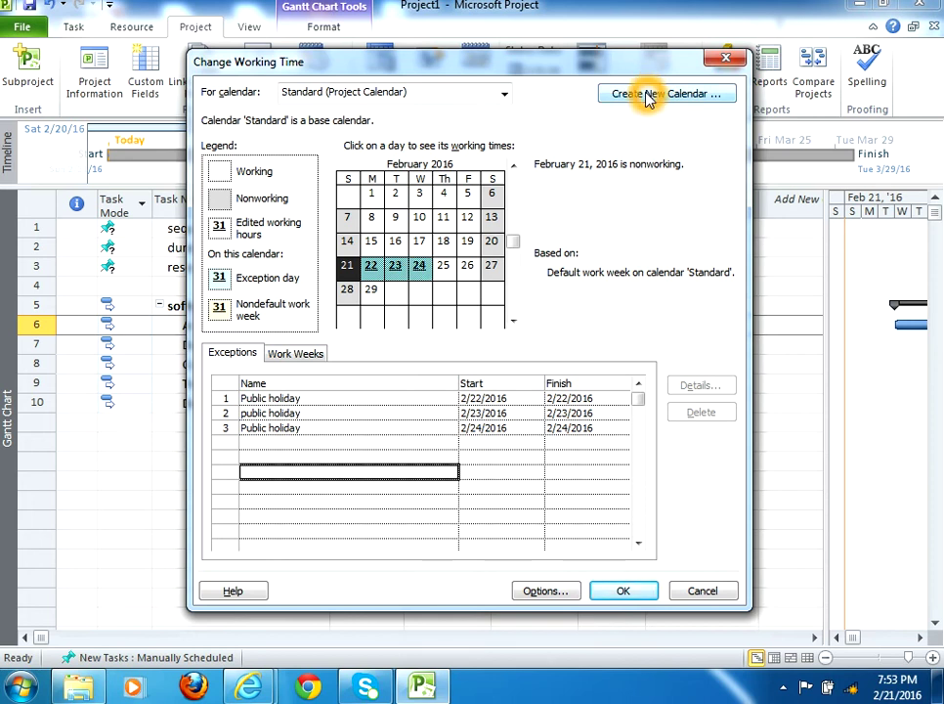
click(653, 94)
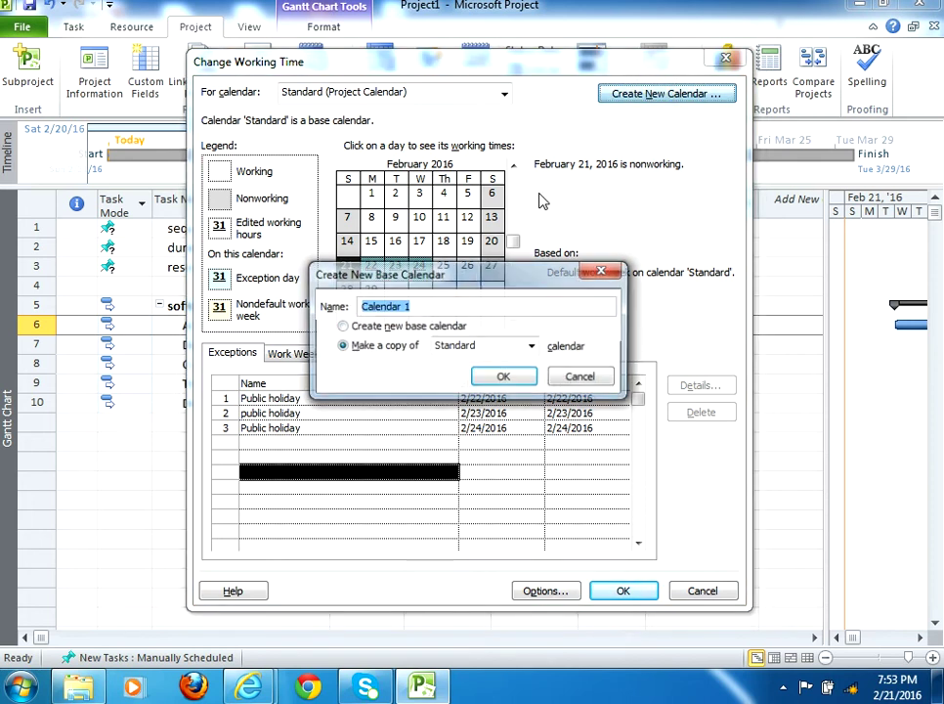
click(341, 346)
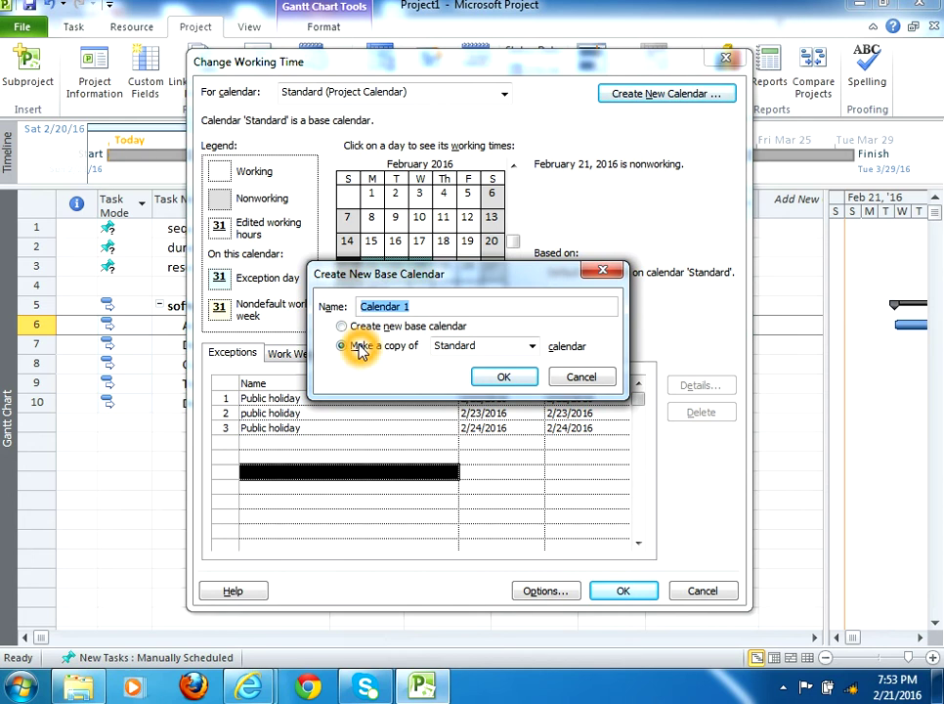
click(419, 334)
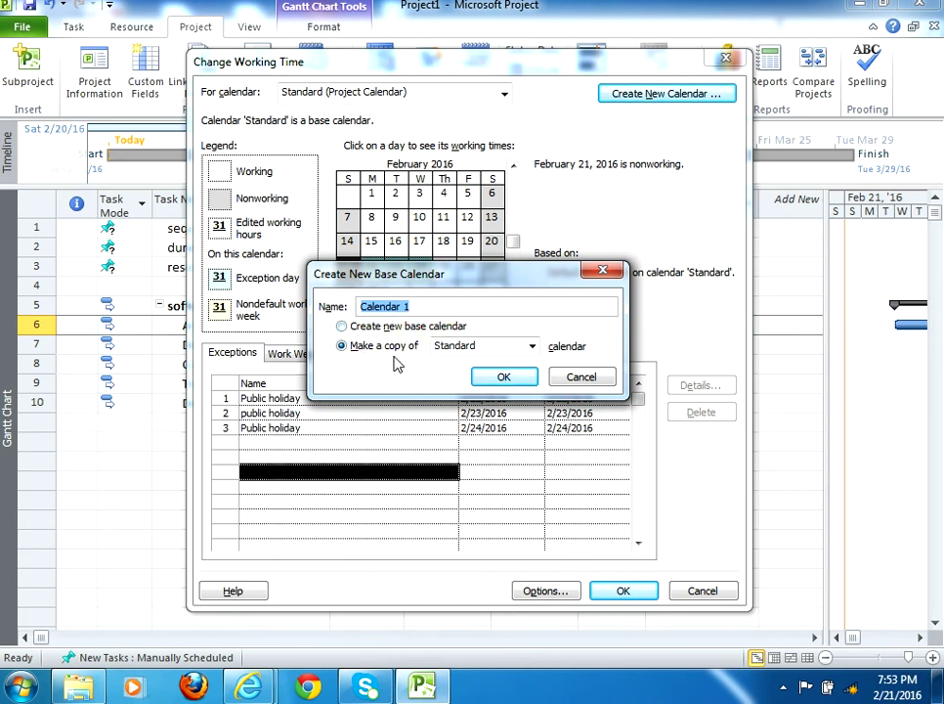
click(410, 364)
click(430, 306)
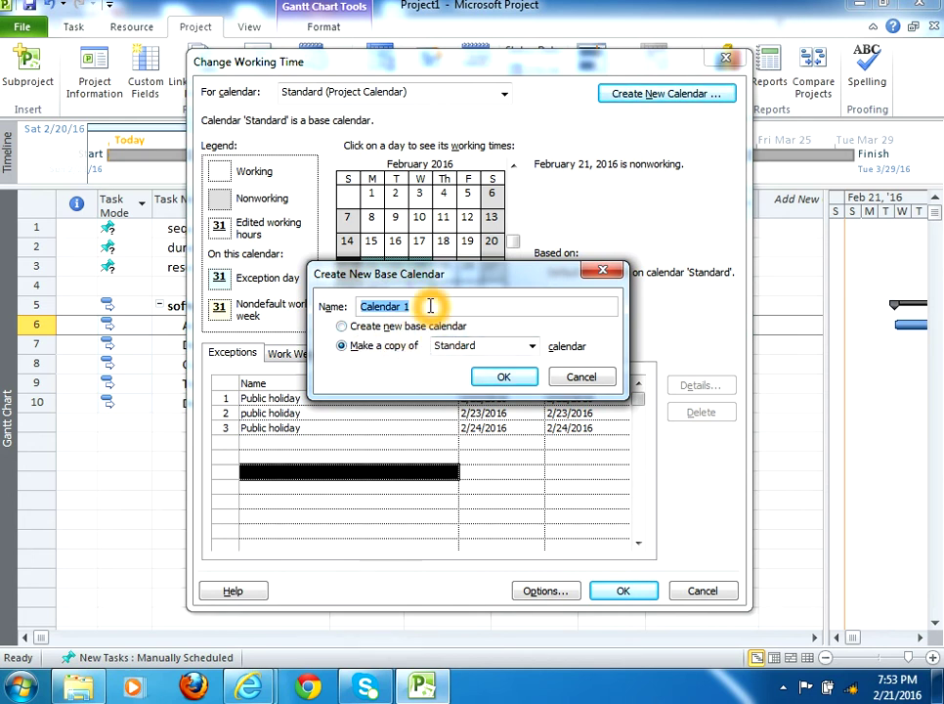
drag(431, 306, 327, 308)
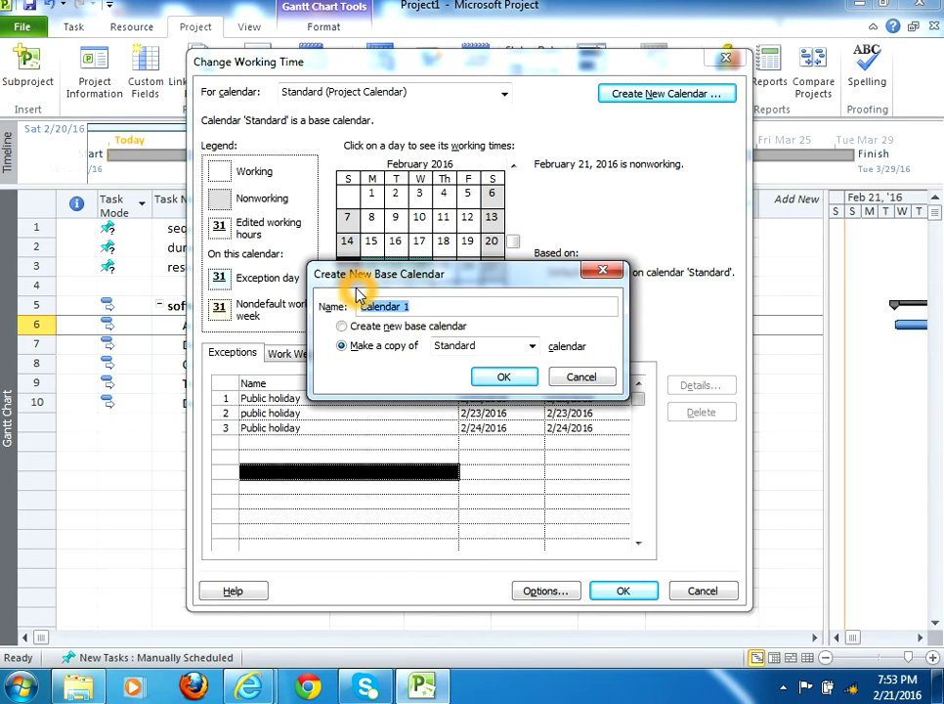
text(My Own)
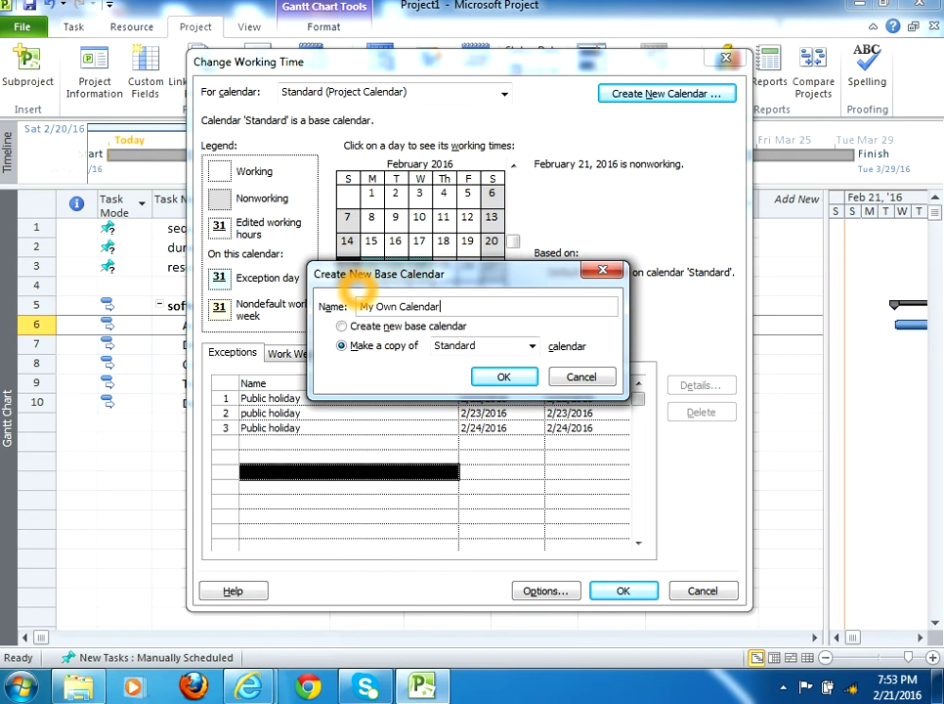
click(492, 379)
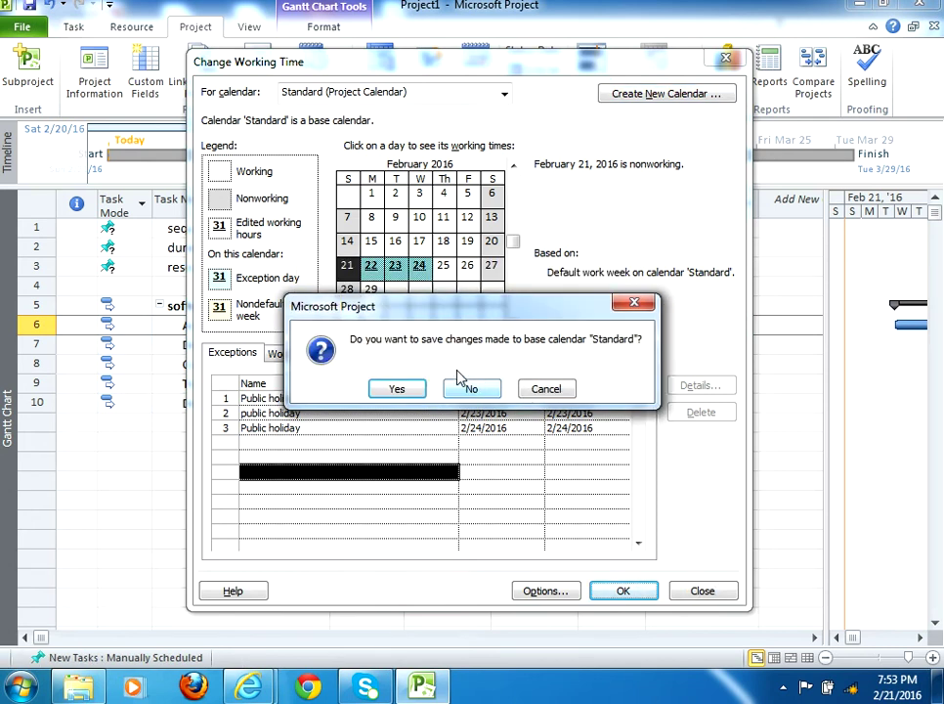
click(405, 388)
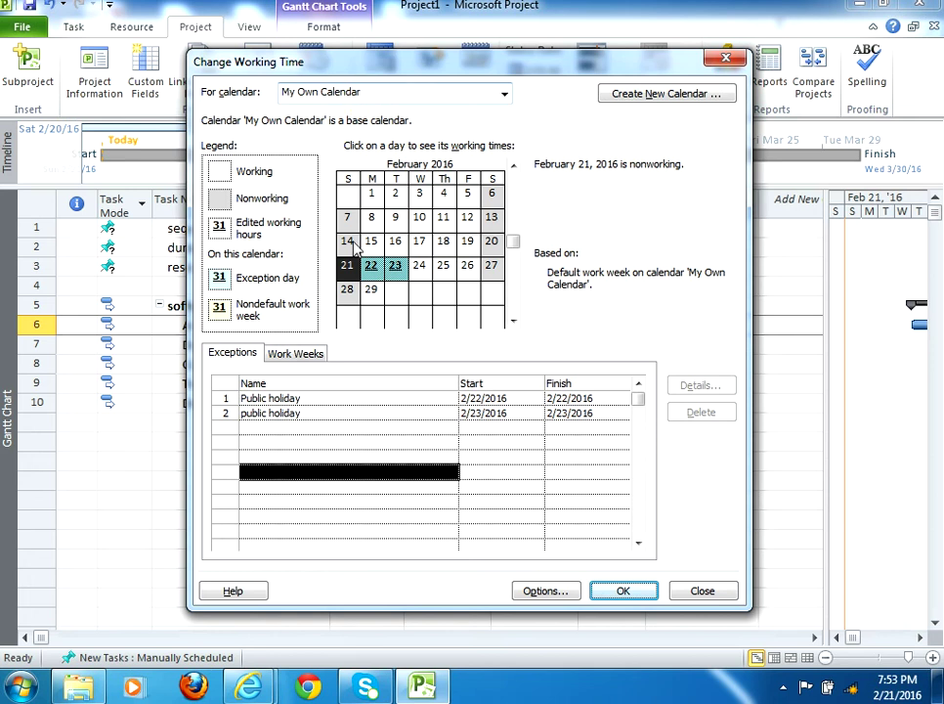
- Open the [Default] work week details of My Own Calendar and review Saturday's hours
click(299, 355)
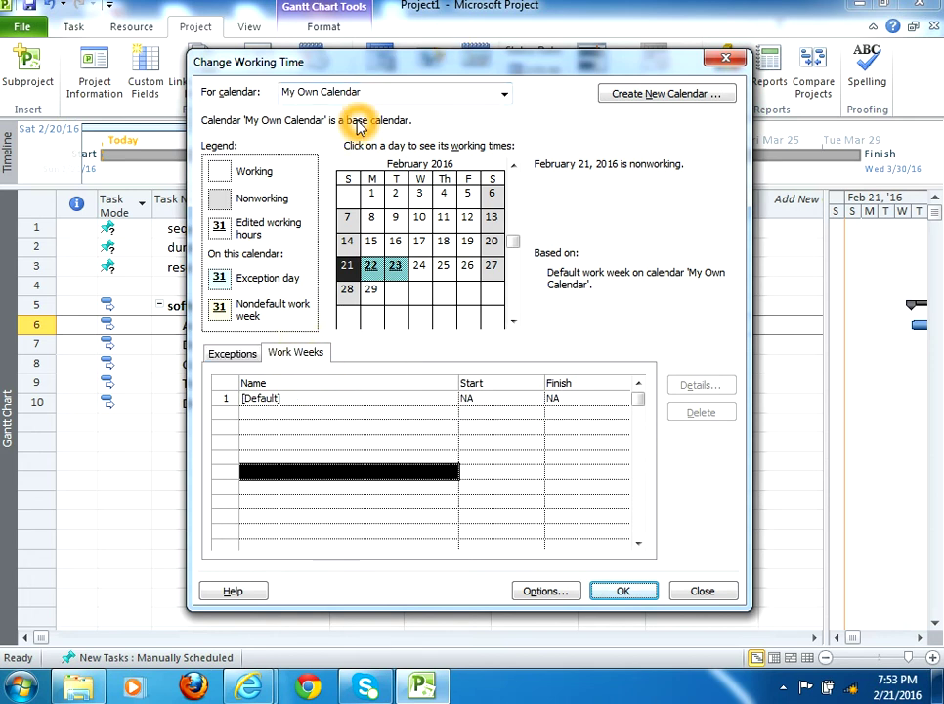
double_click(299, 400)
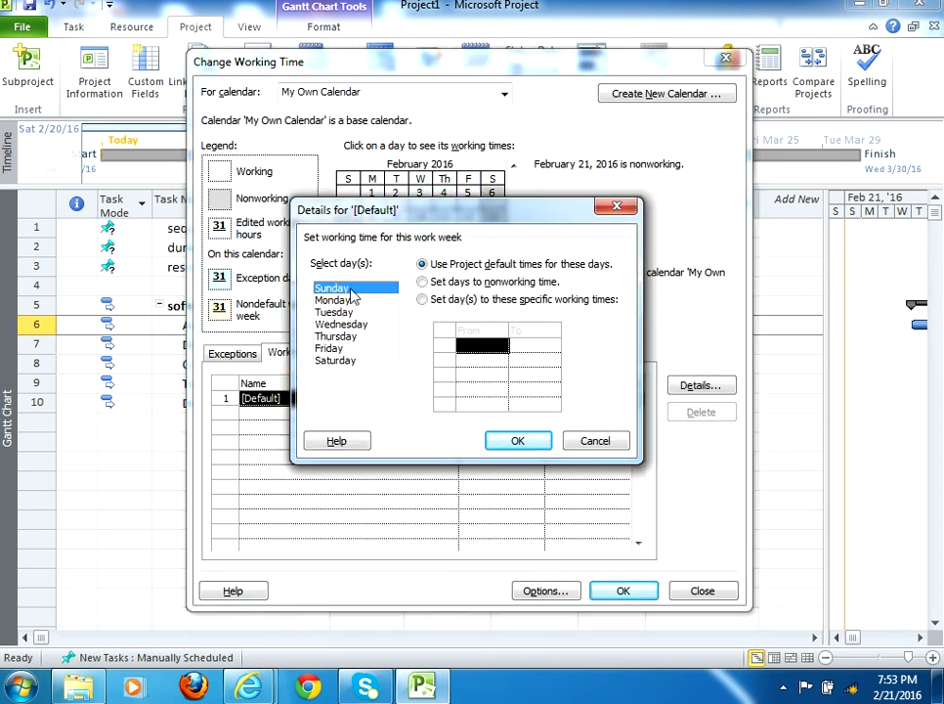
click(354, 291)
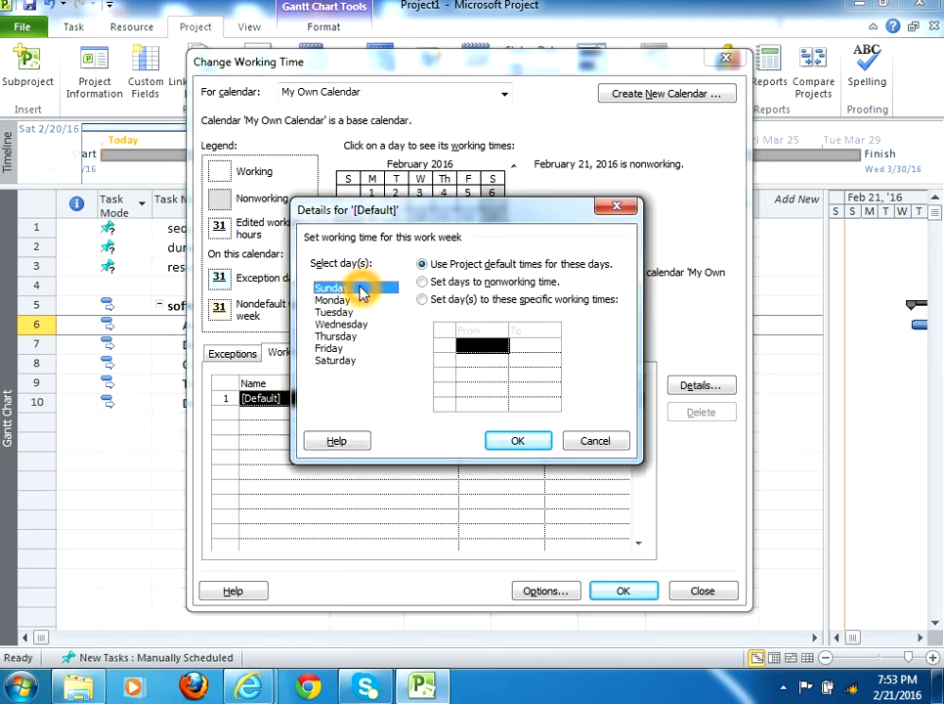
click(527, 360)
click(342, 362)
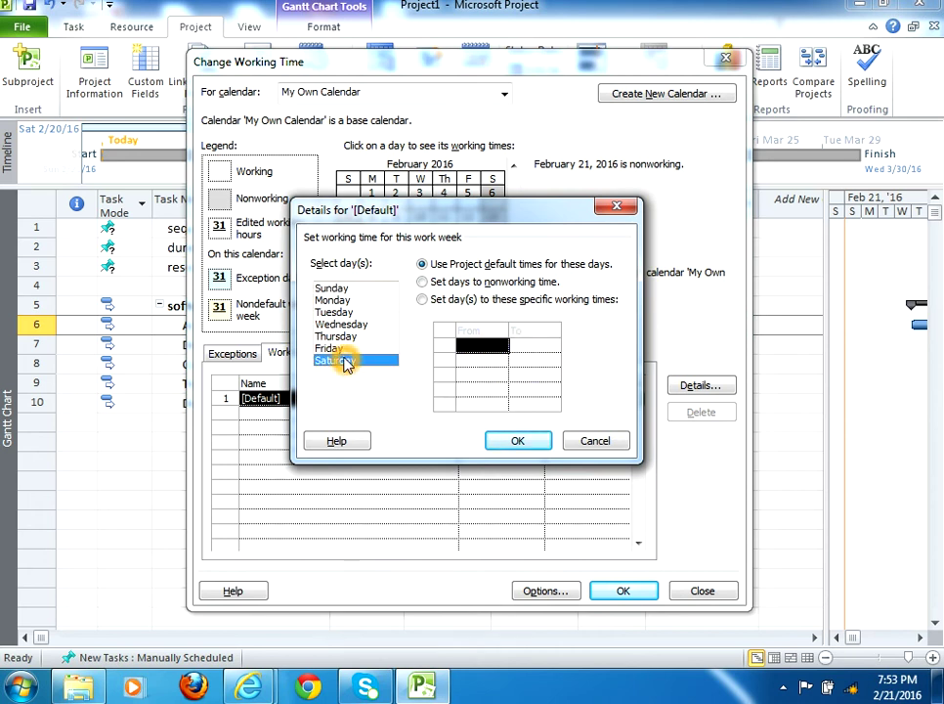
click(480, 381)
click(509, 369)
click(536, 359)
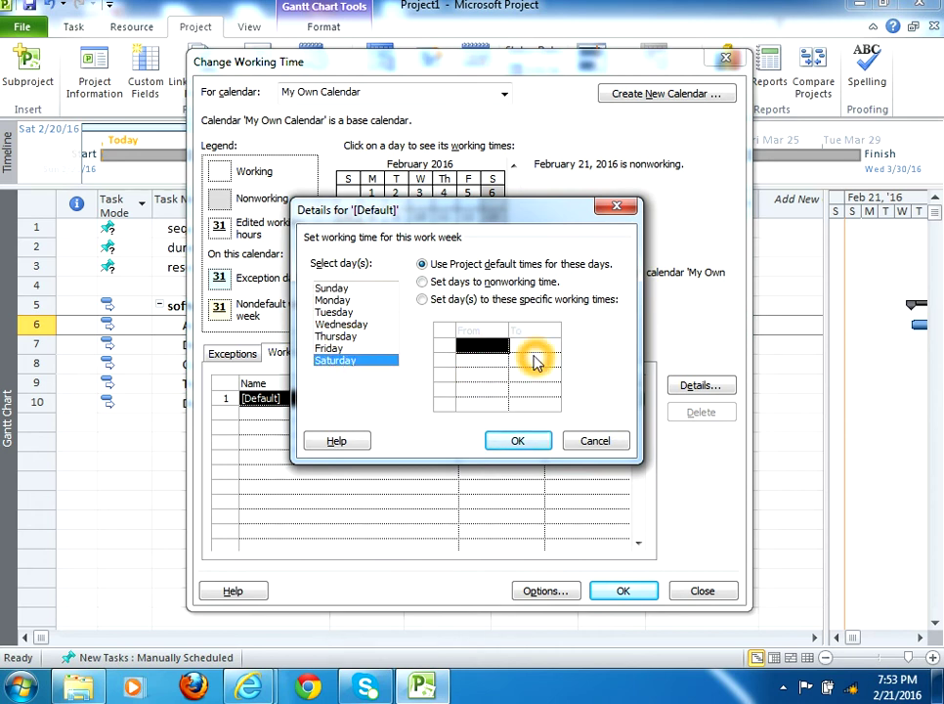
click(523, 360)
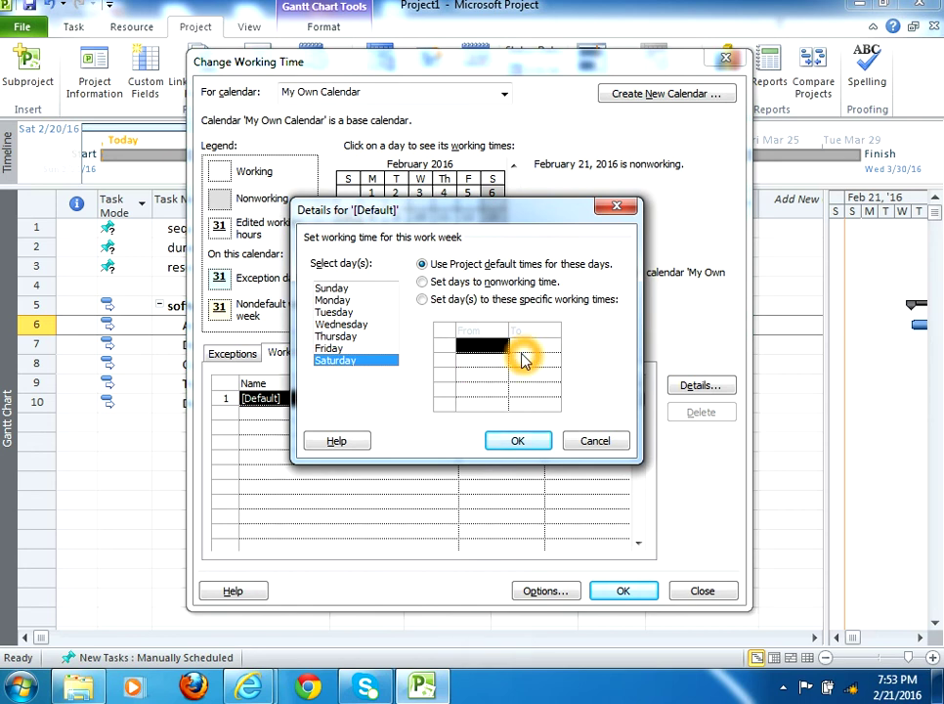
- Select Monday and switch it to 'Set day(s) to these specific working times'
click(344, 300)
click(513, 284)
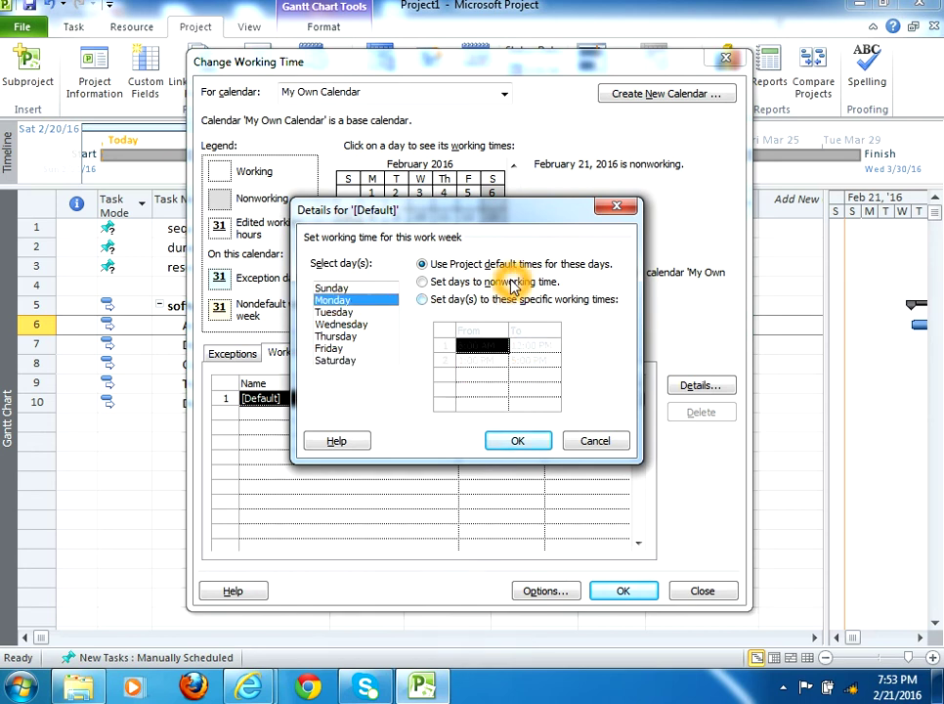
click(484, 354)
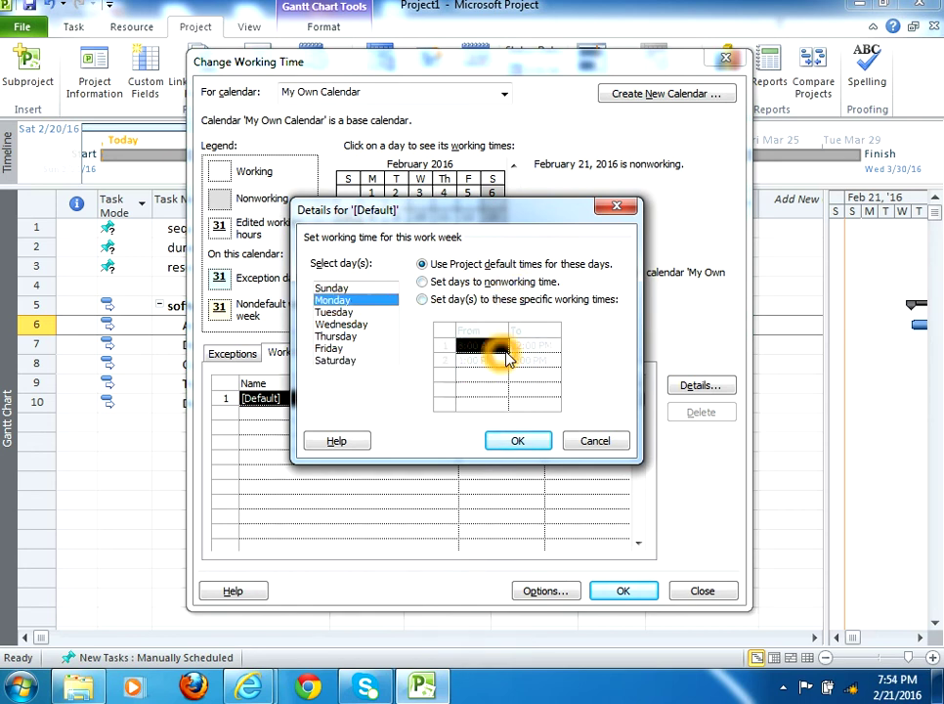
click(527, 352)
click(563, 350)
click(463, 361)
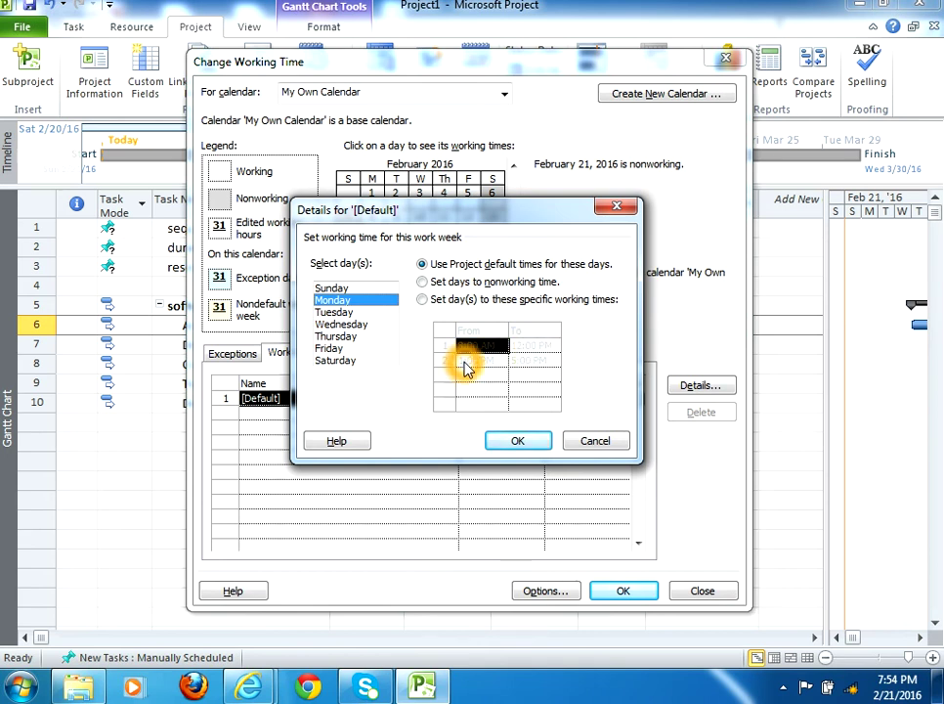
click(529, 369)
click(498, 365)
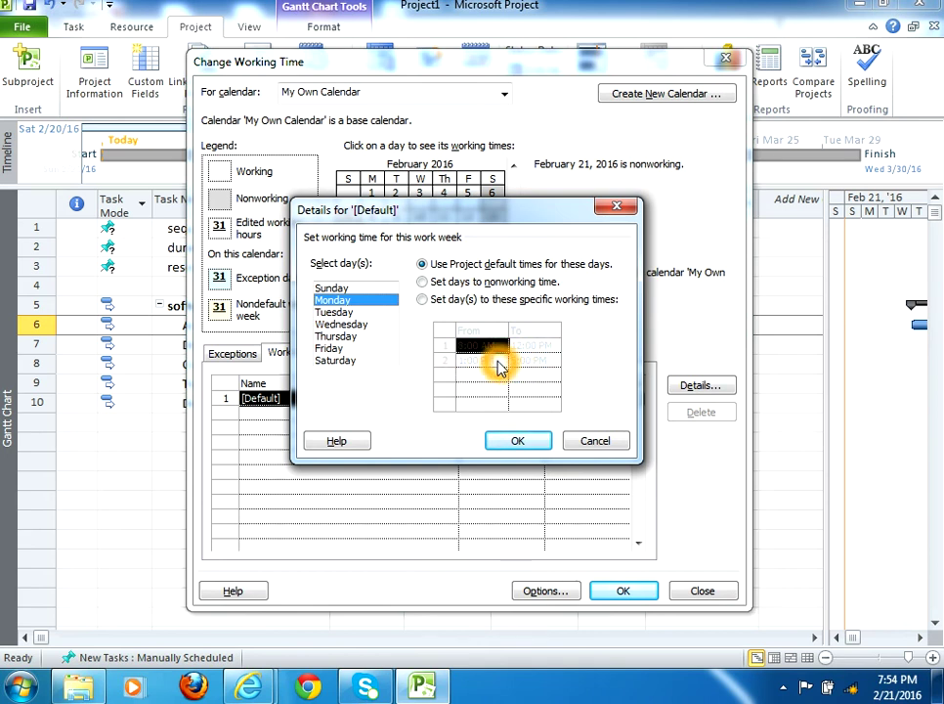
click(426, 300)
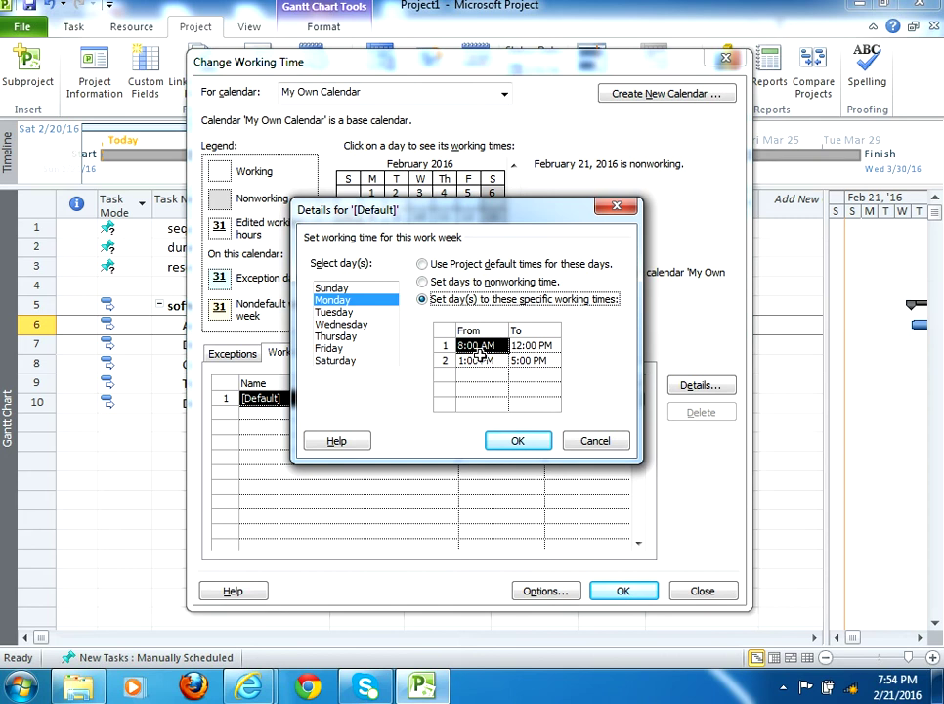
- Change Monday's first From time to 9:00 AM and second To time to 4:00 PM
click(479, 348)
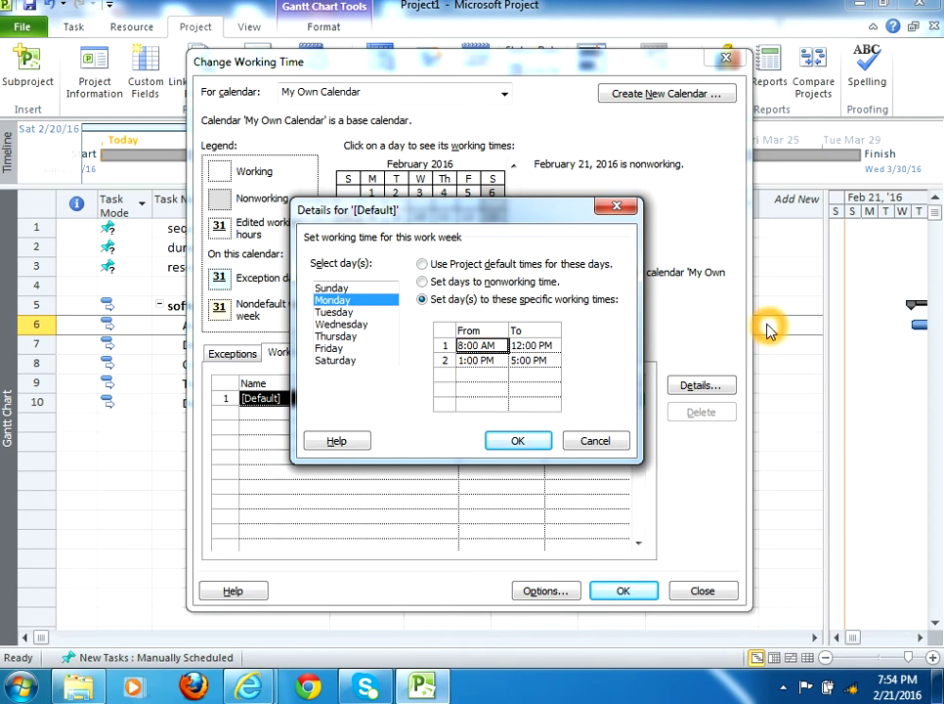
text(9:00)
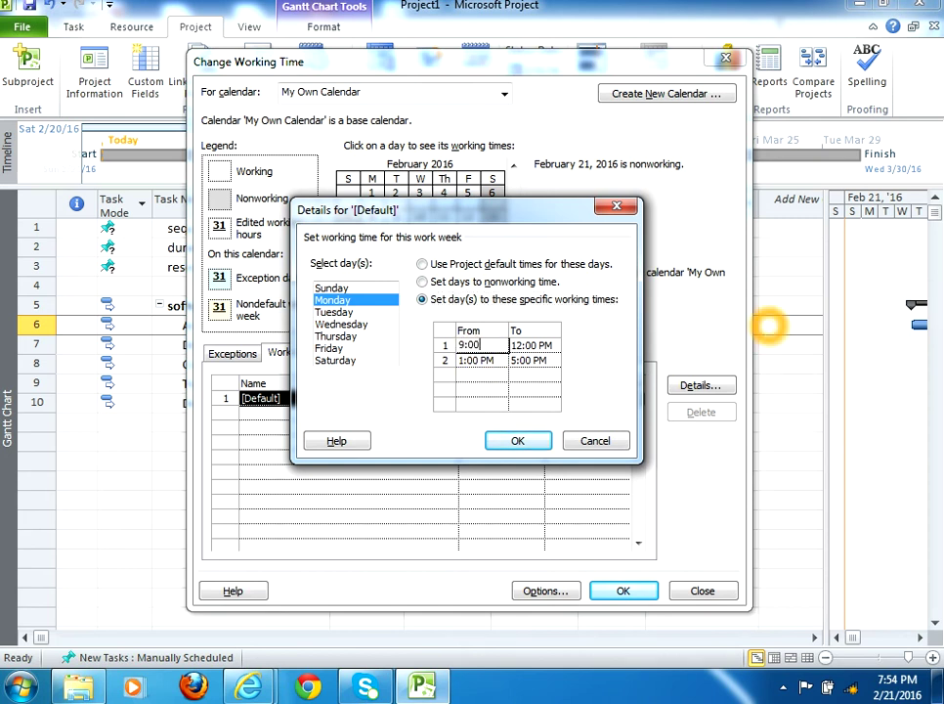
text(am)
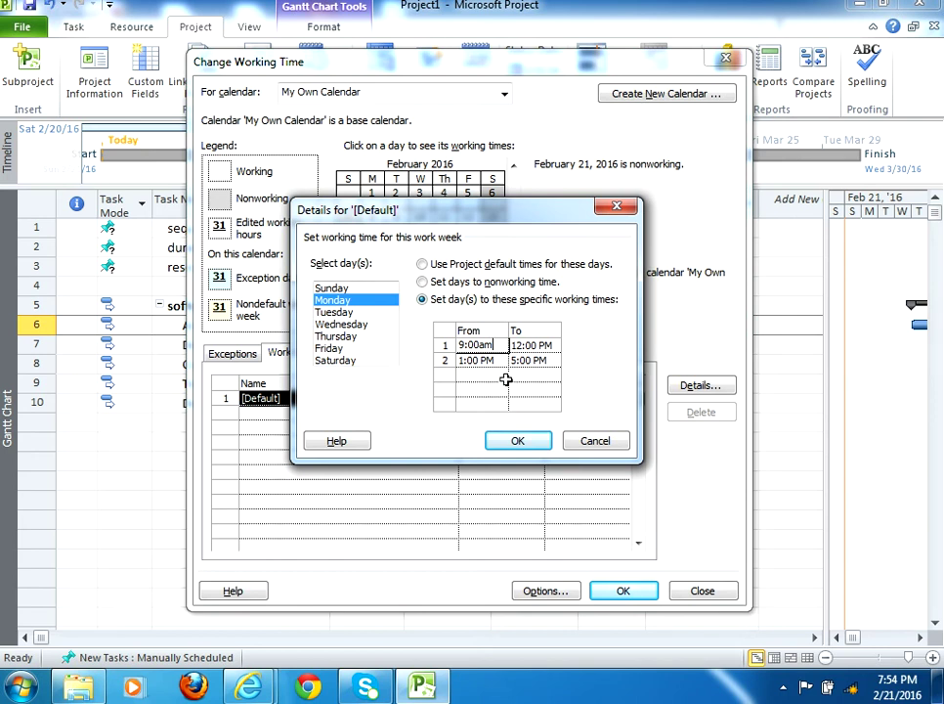
click(479, 362)
click(537, 362)
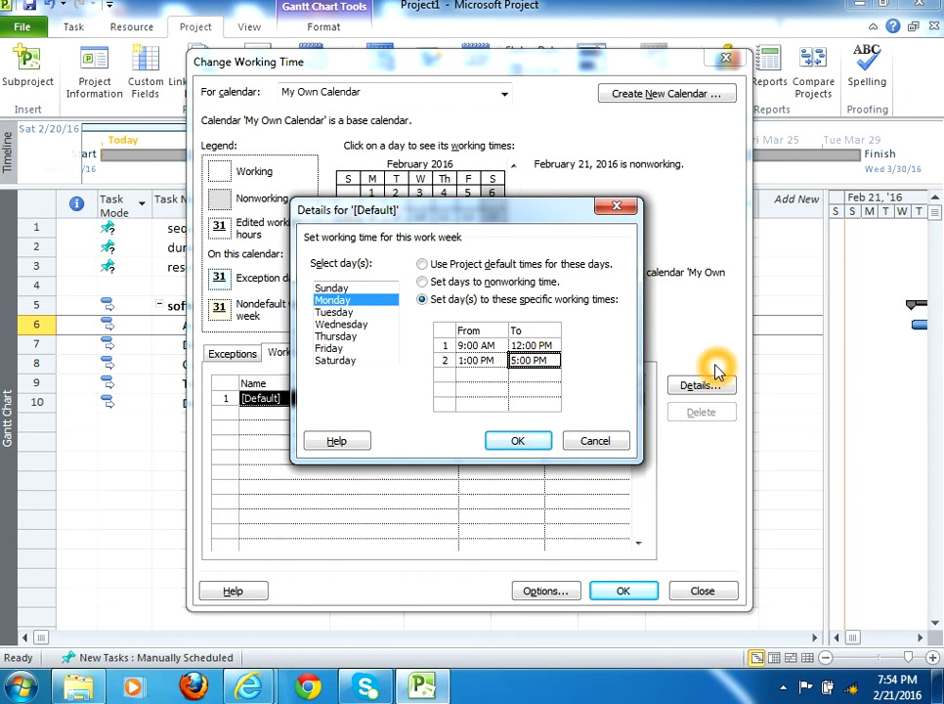
text(4:00pm)
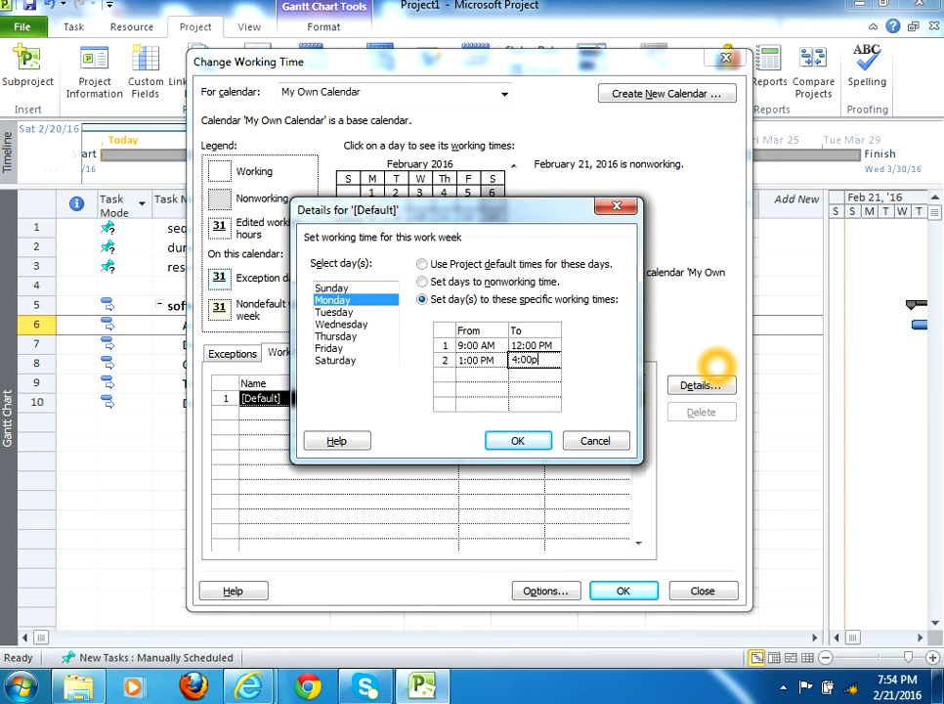
click(494, 389)
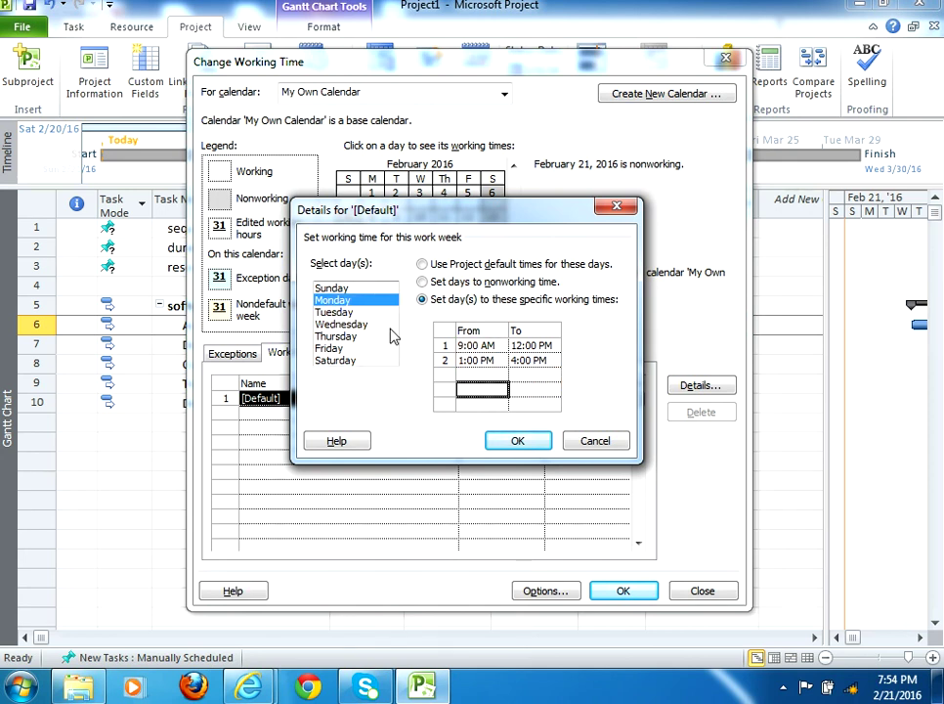
click(354, 313)
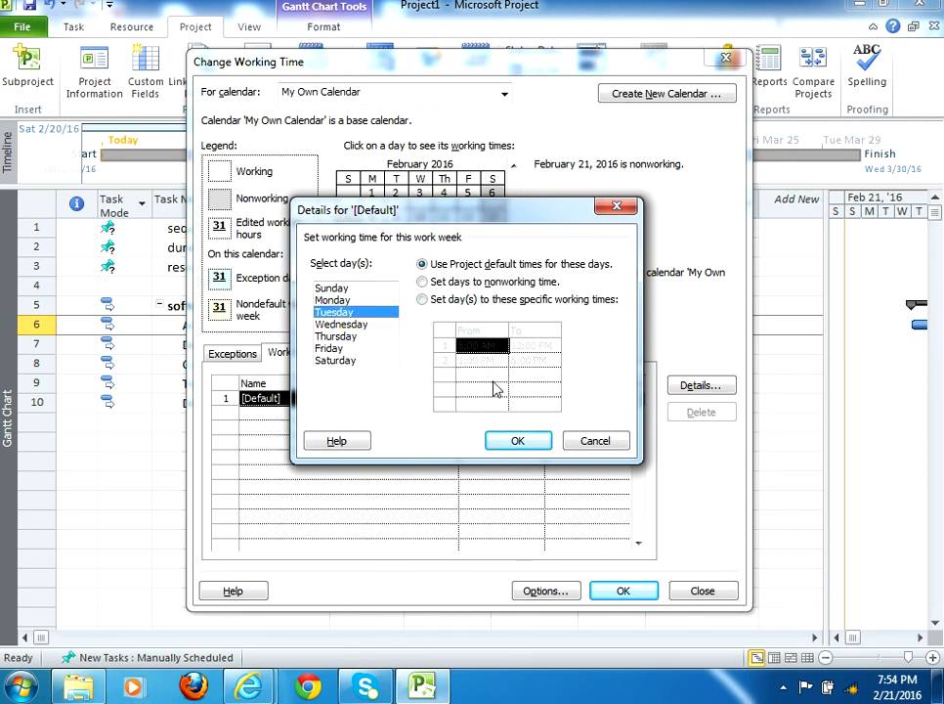